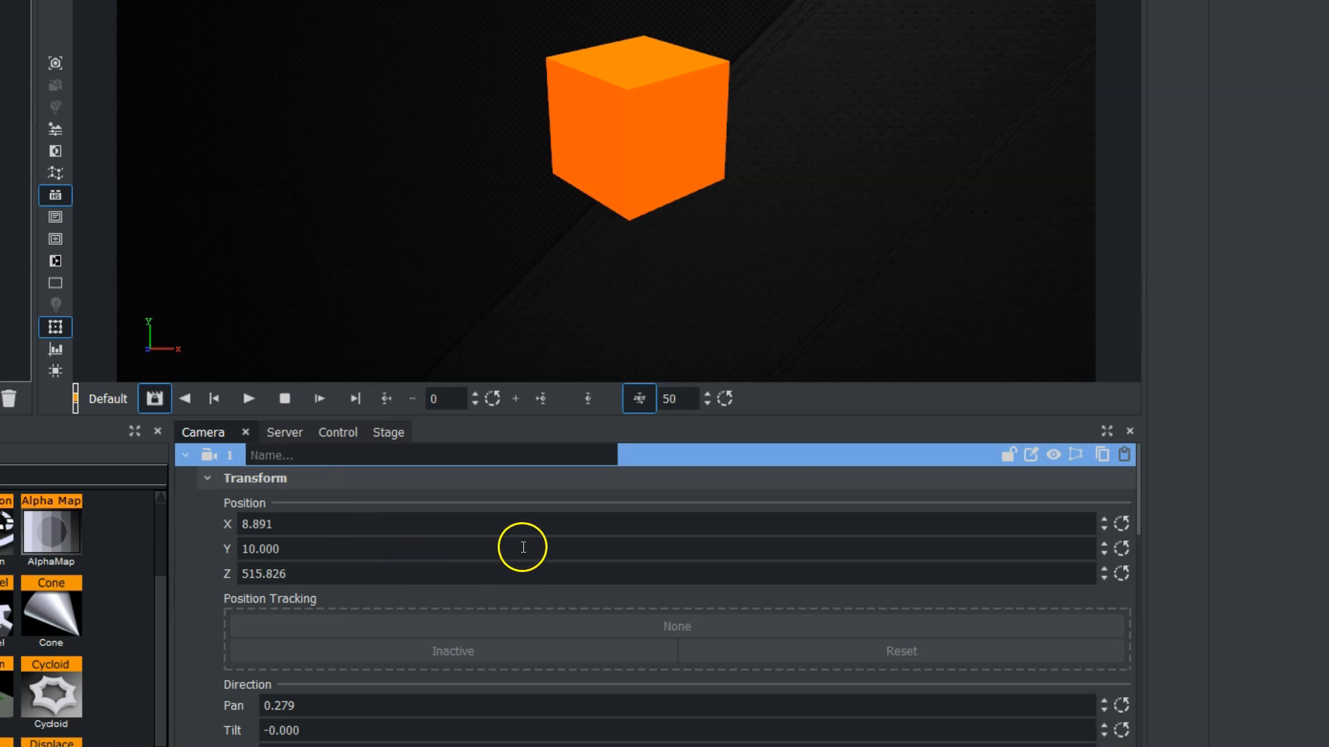
Step: Preview the scene through cameras 2, 3 and 4, and return to camera 1
scroll(507, 555, "up", 2)
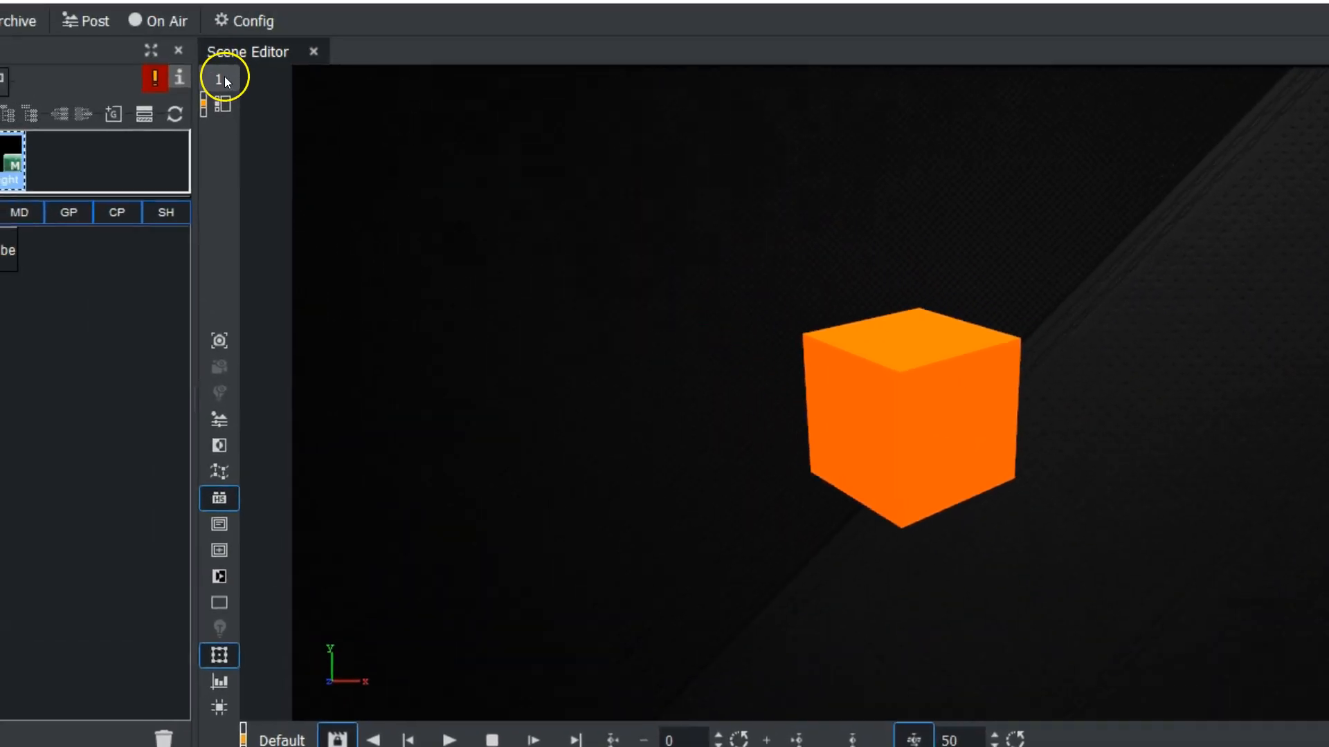
left_click(236, 103)
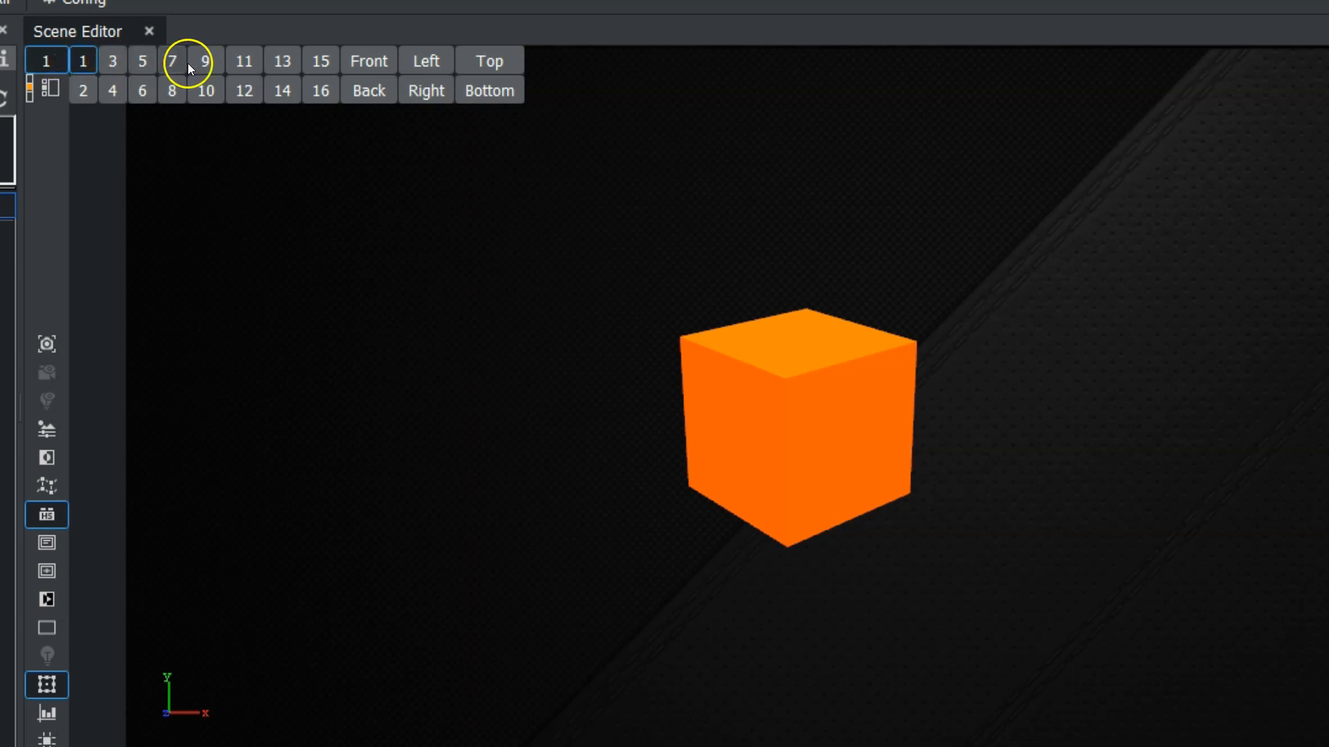
left_click(81, 90)
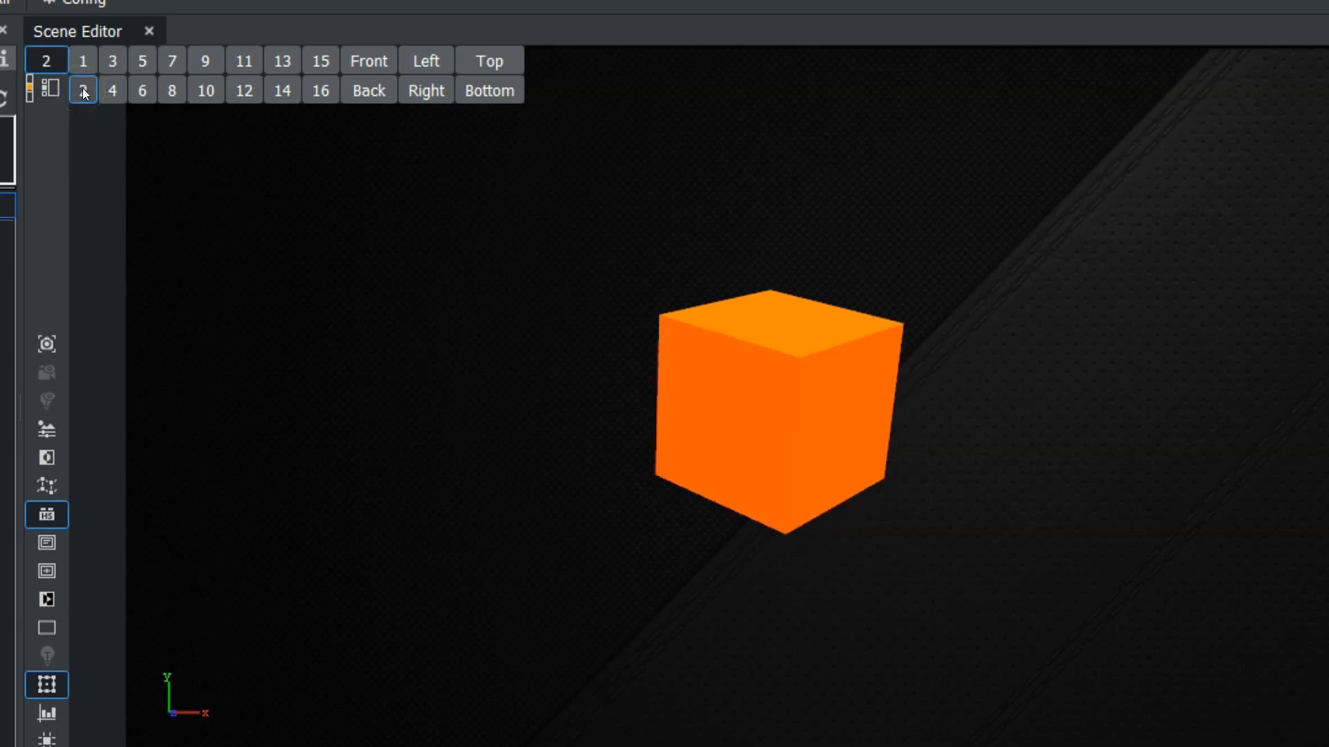
left_click(110, 64)
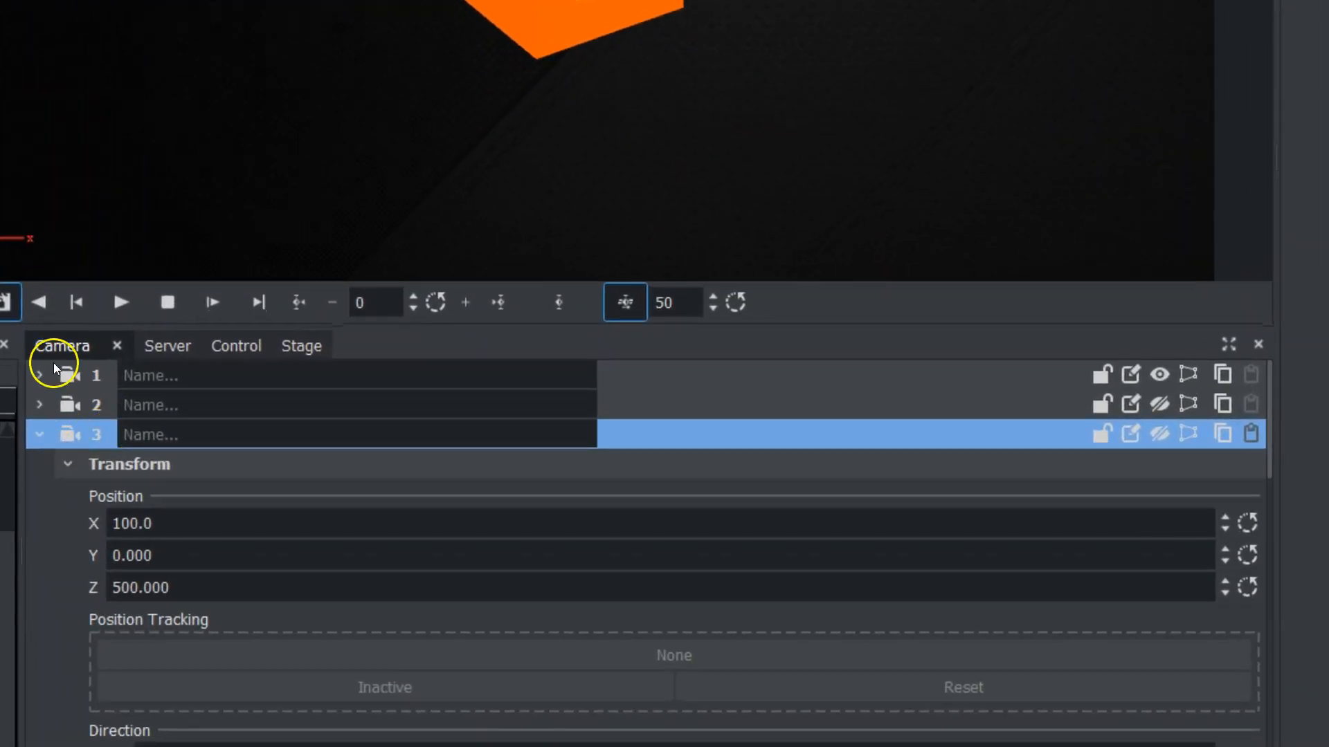
left_click(39, 435)
left_click(94, 470)
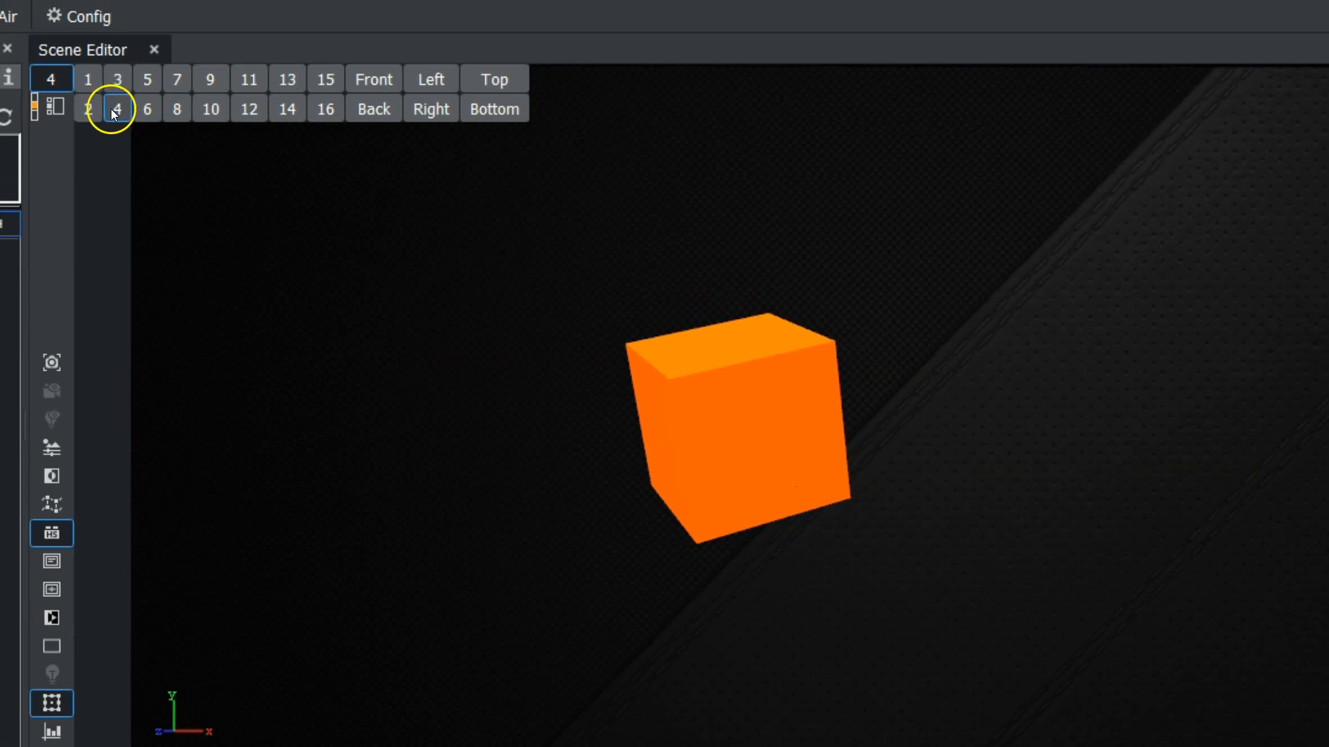
left_click(87, 80)
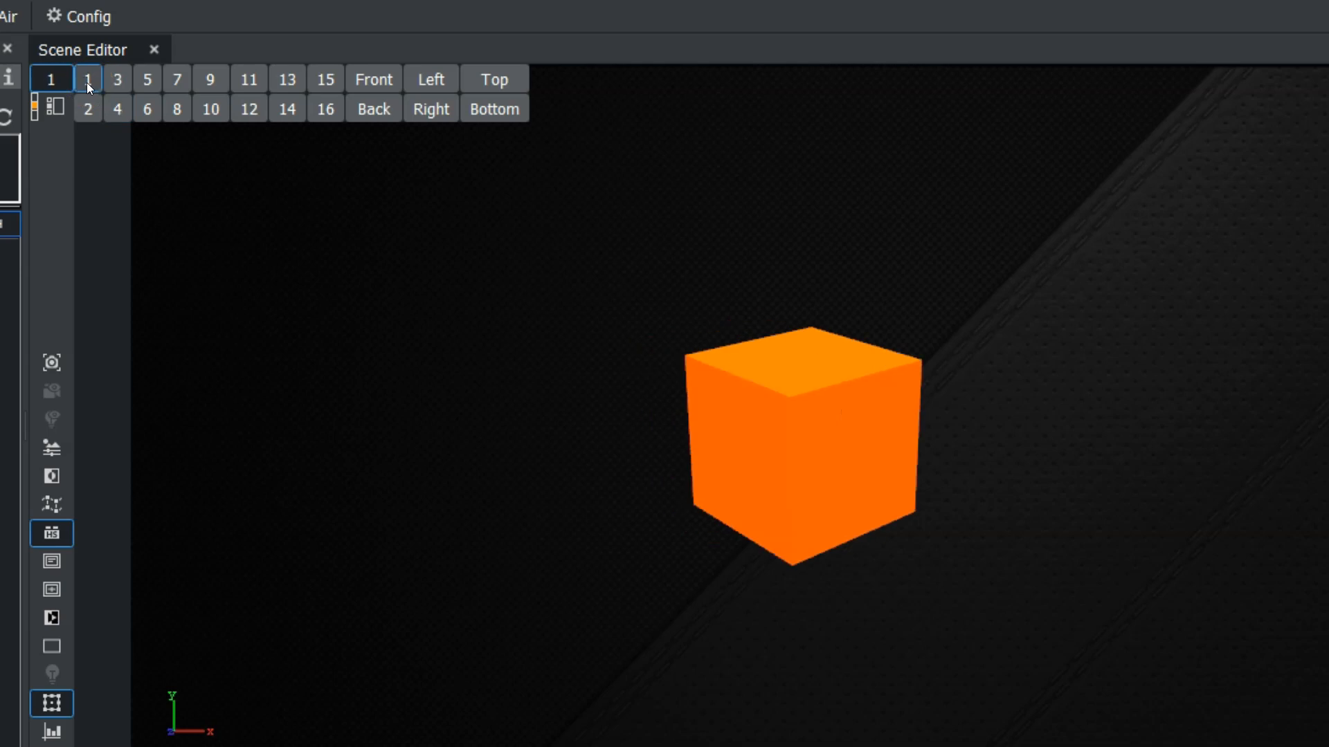
left_click(52, 77)
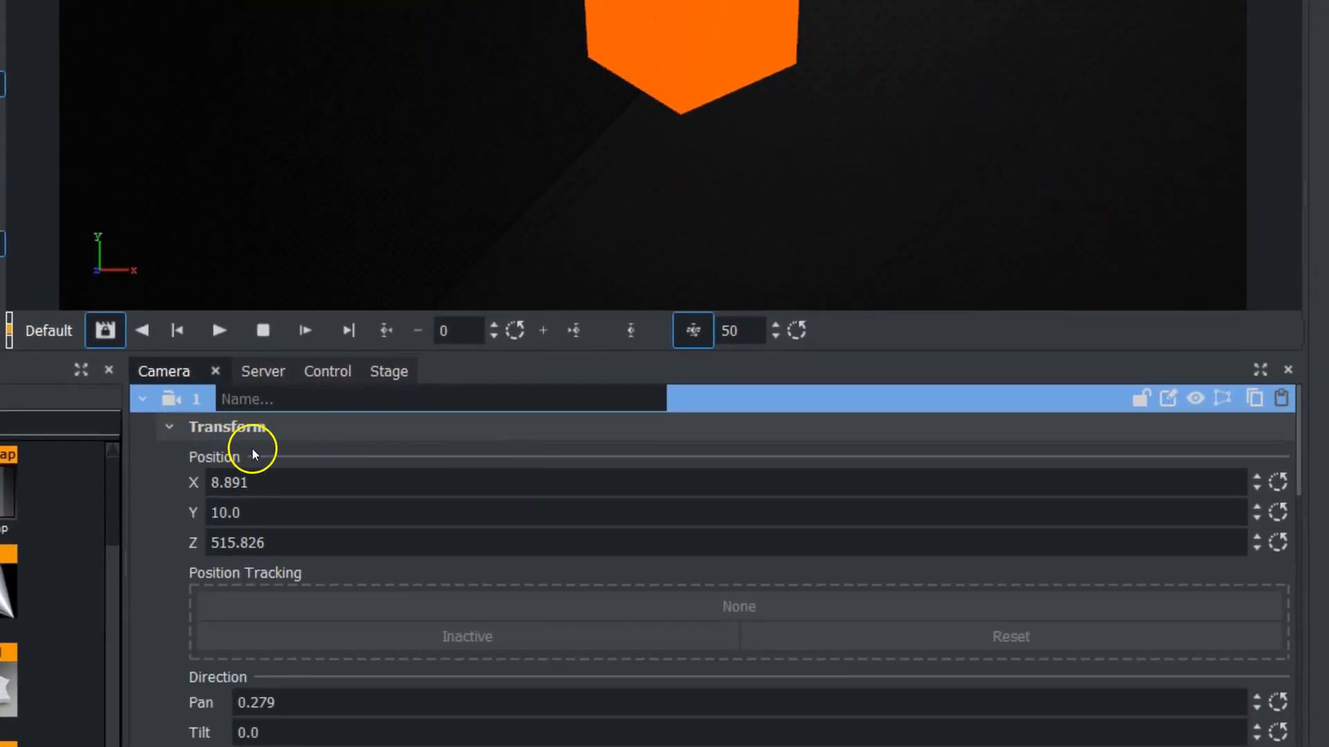
Step: Set camera 1's position to about X 35.891, Y 24.0 and Z 511.826
left_click_drag(264, 488, 295, 486)
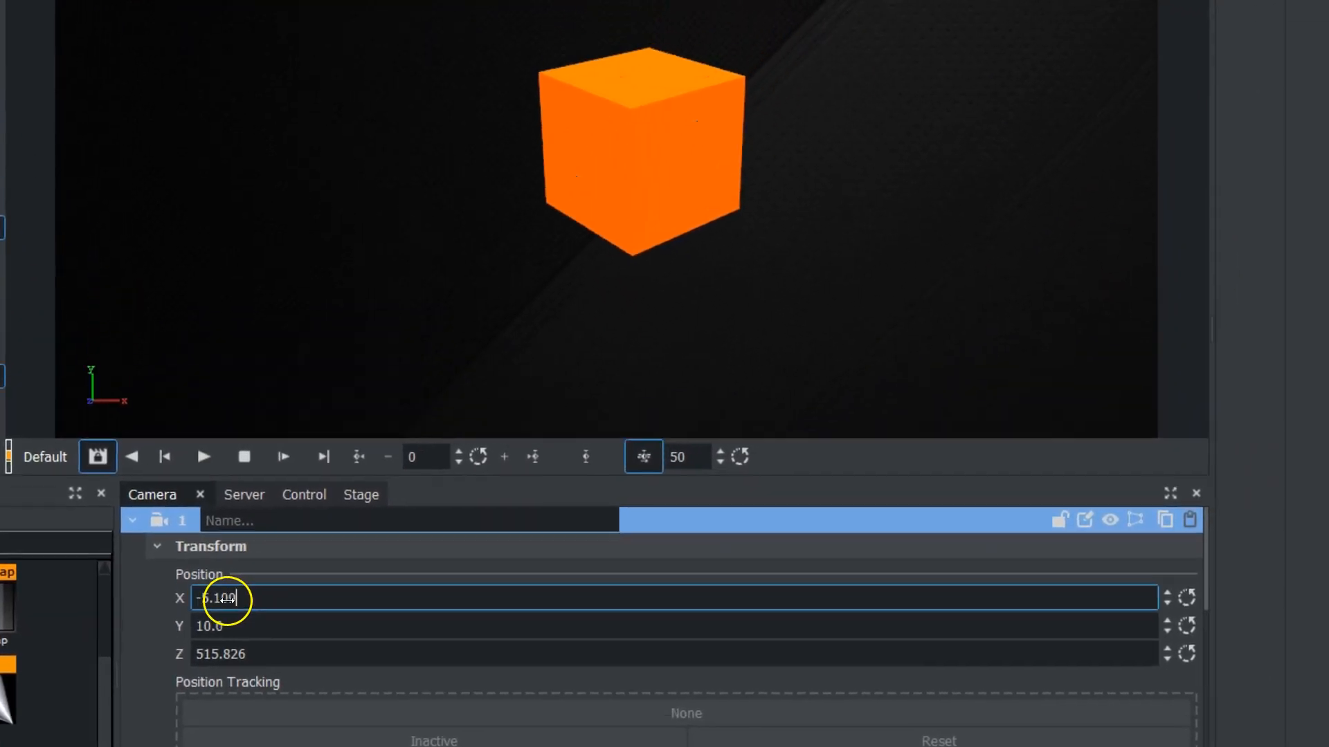
left_click_drag(240, 660, 231, 688)
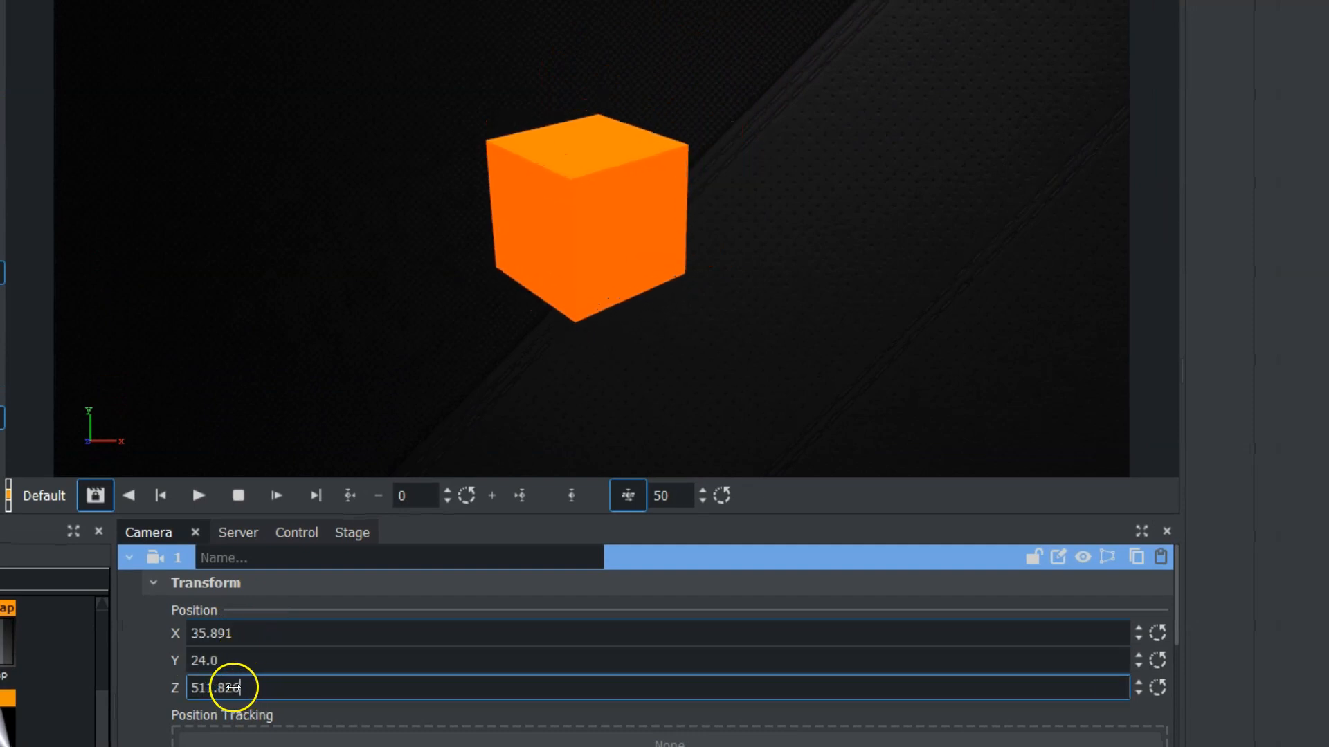
Step: Adjust the pan and tilt direction of camera 1
scroll(221, 726, "down", 2)
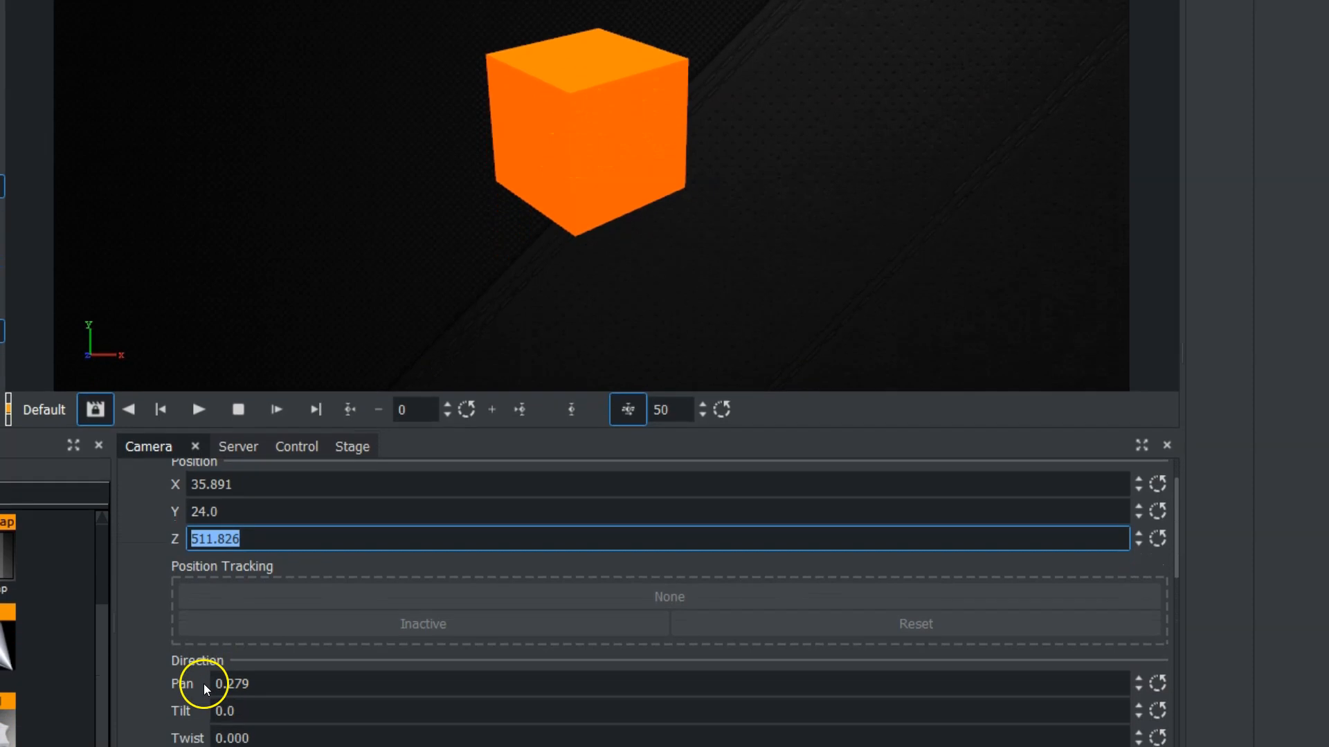
left_click(284, 675)
left_click_drag(284, 675, 238, 702)
left_click(242, 699)
left_click(240, 726)
Step: Expand camera 1's Lens settings and examine the Camera section in the scene's Rendering settings
scroll(261, 629, "down", 3)
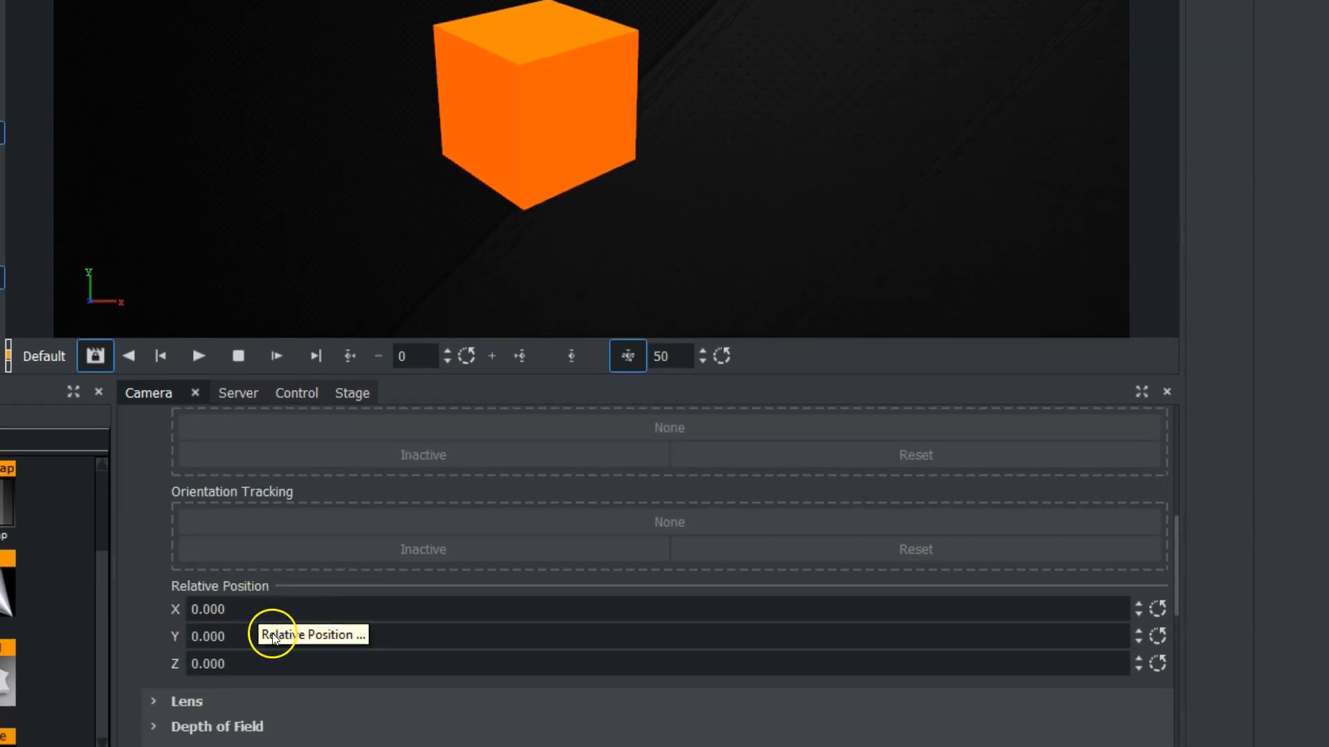
scroll(301, 631, "down", 3)
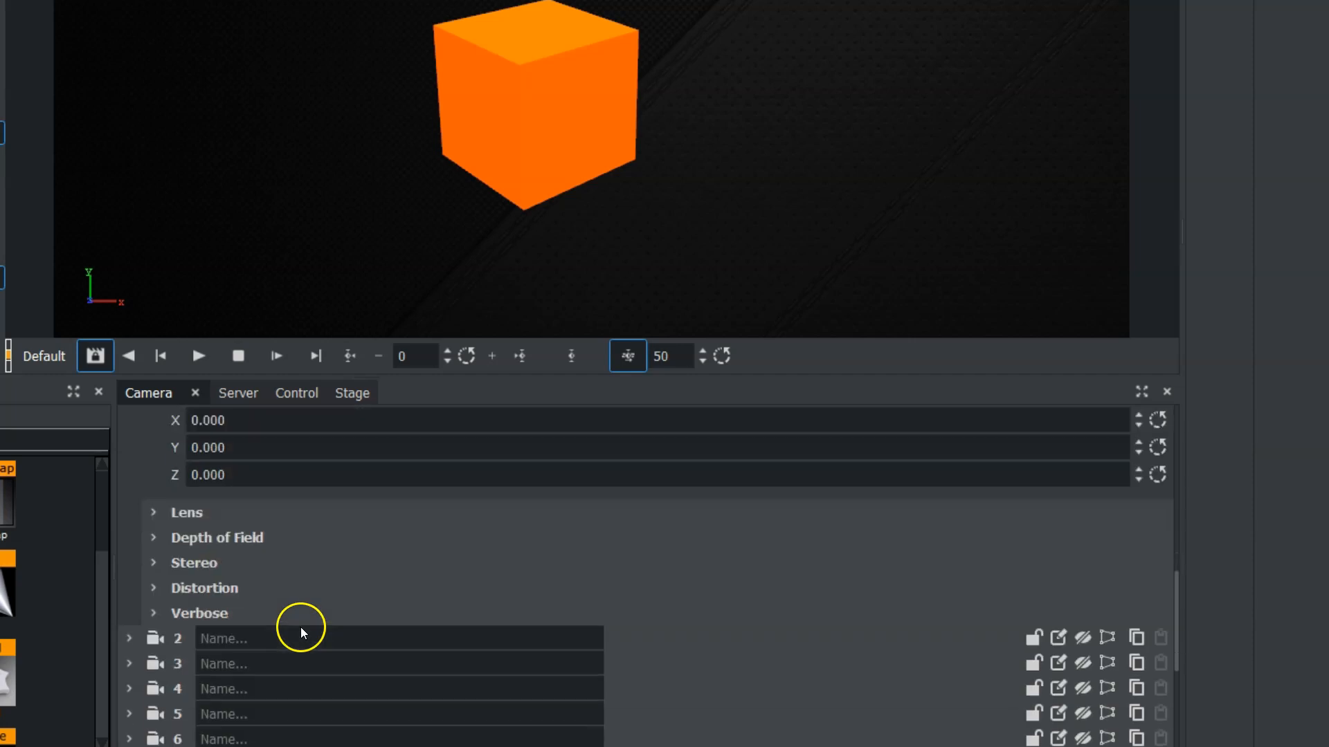
left_click(153, 513)
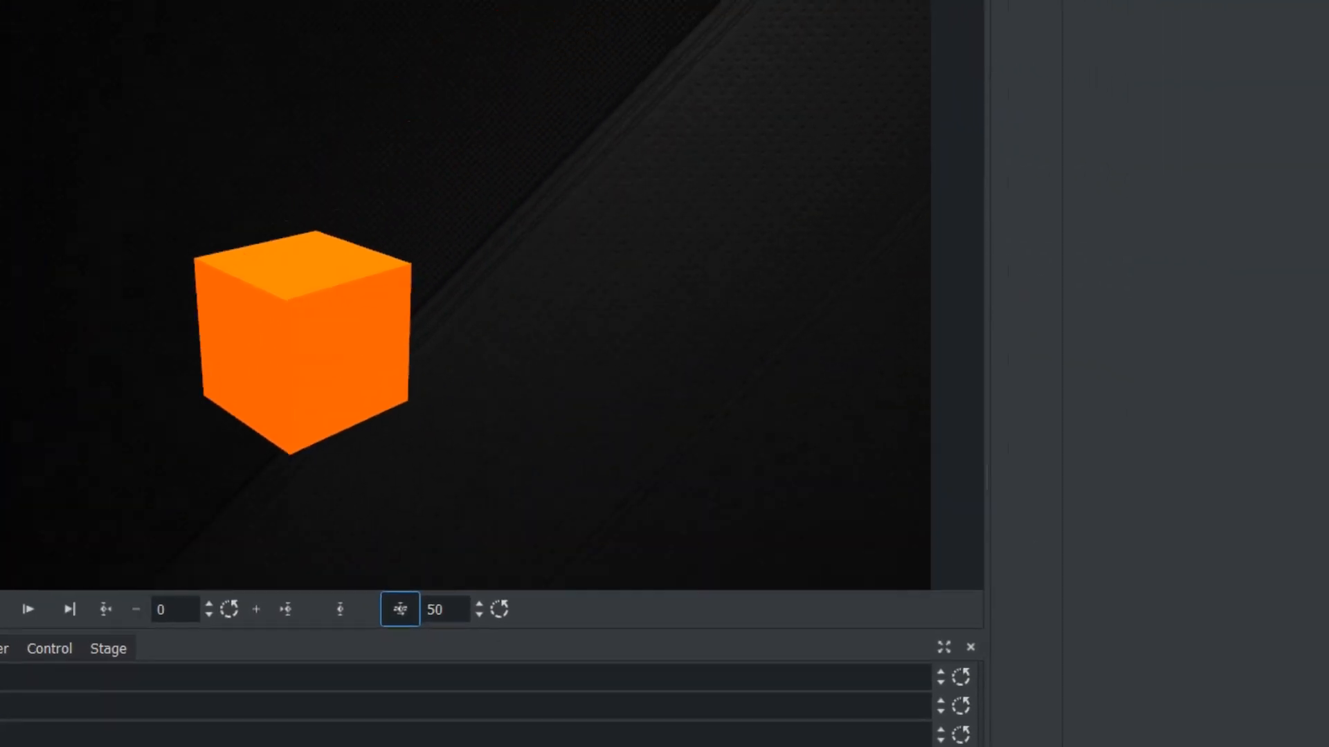
left_click(1158, 17)
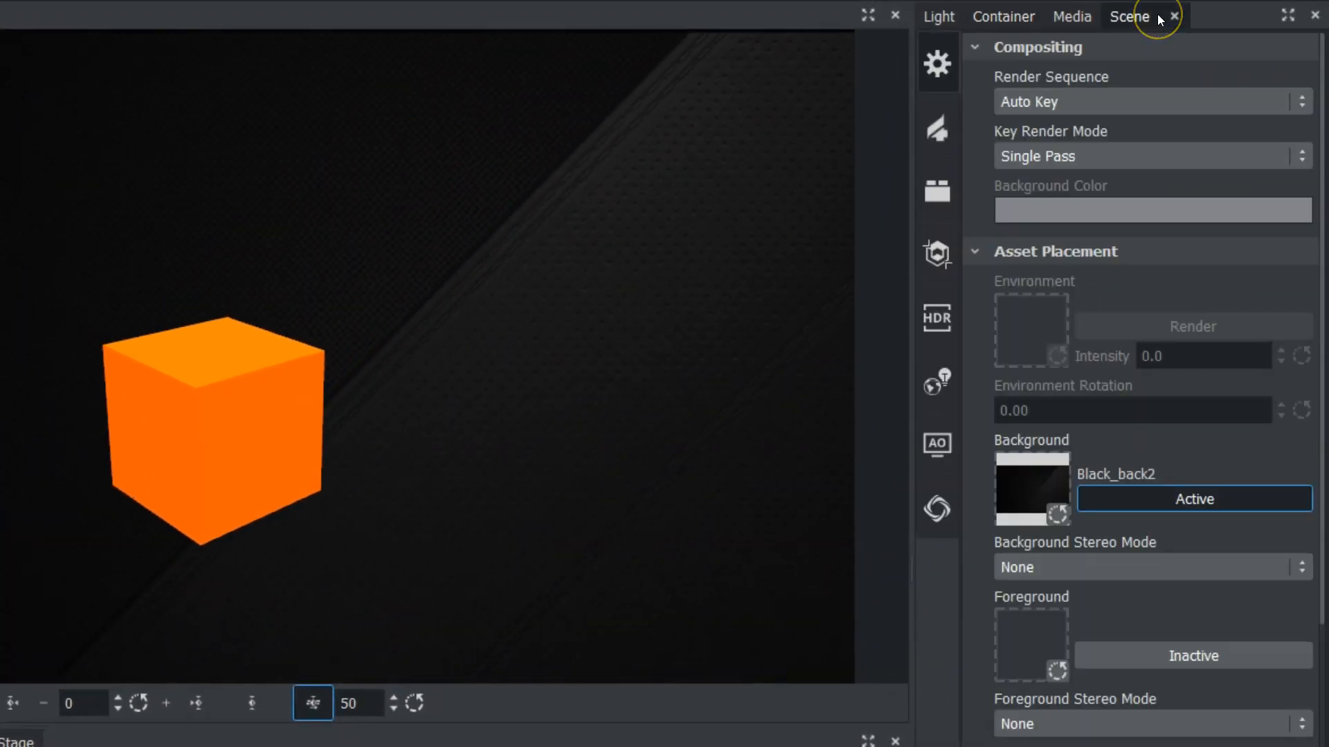
left_click(961, 147)
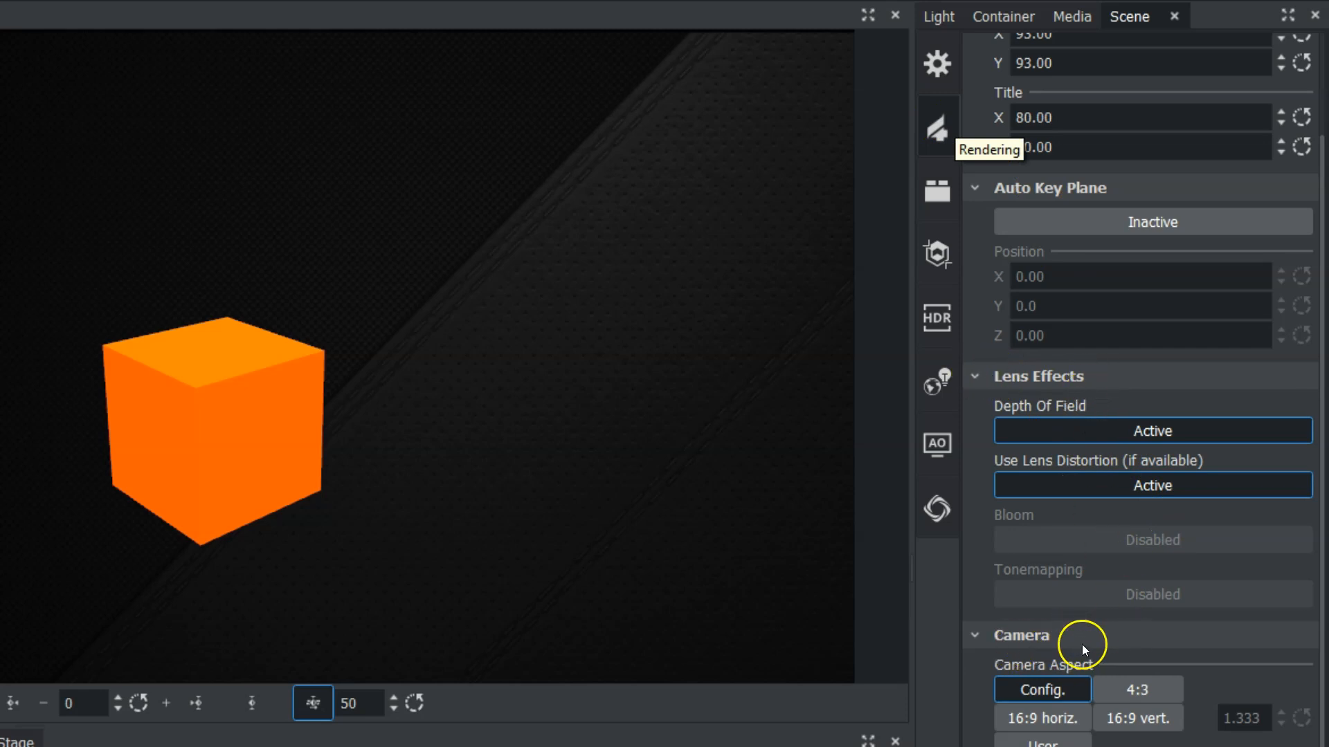
left_click(974, 636)
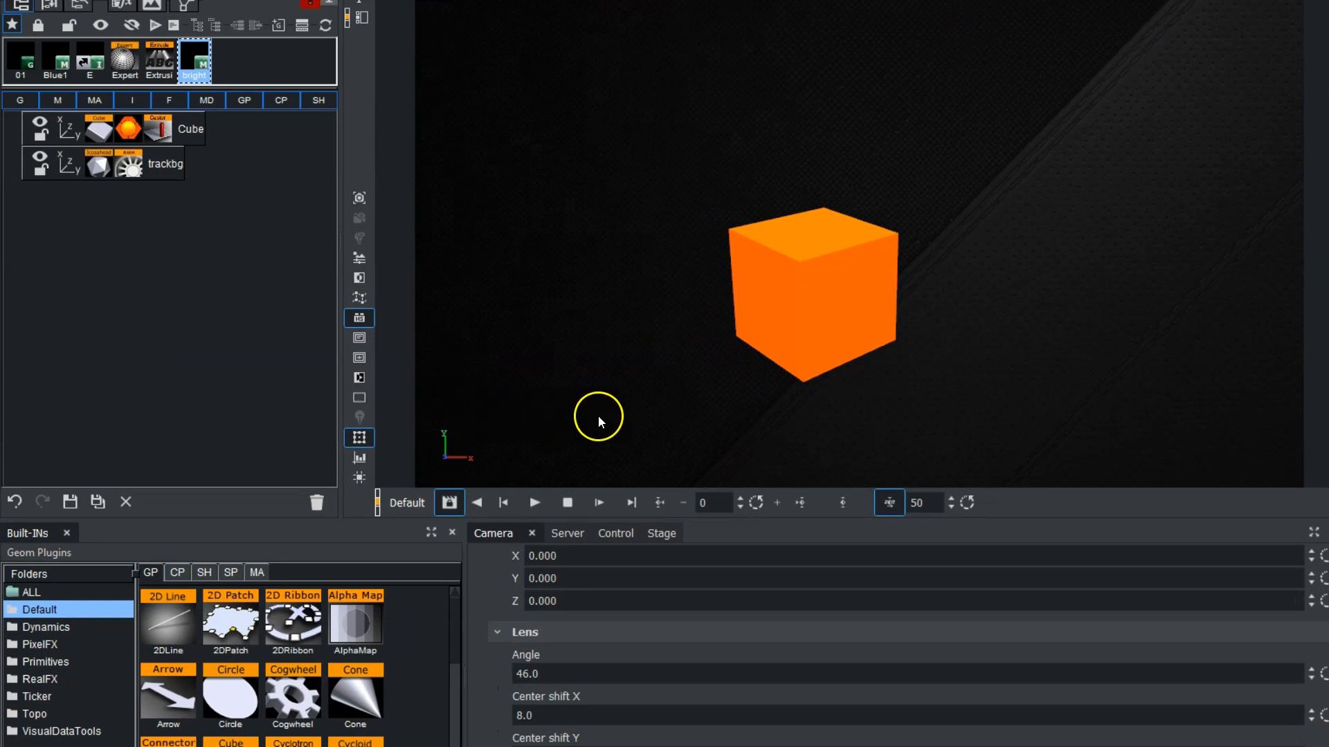
Step: Shift camera 1 along the negative X axis to about X -176
scroll(580, 606, "up", 5)
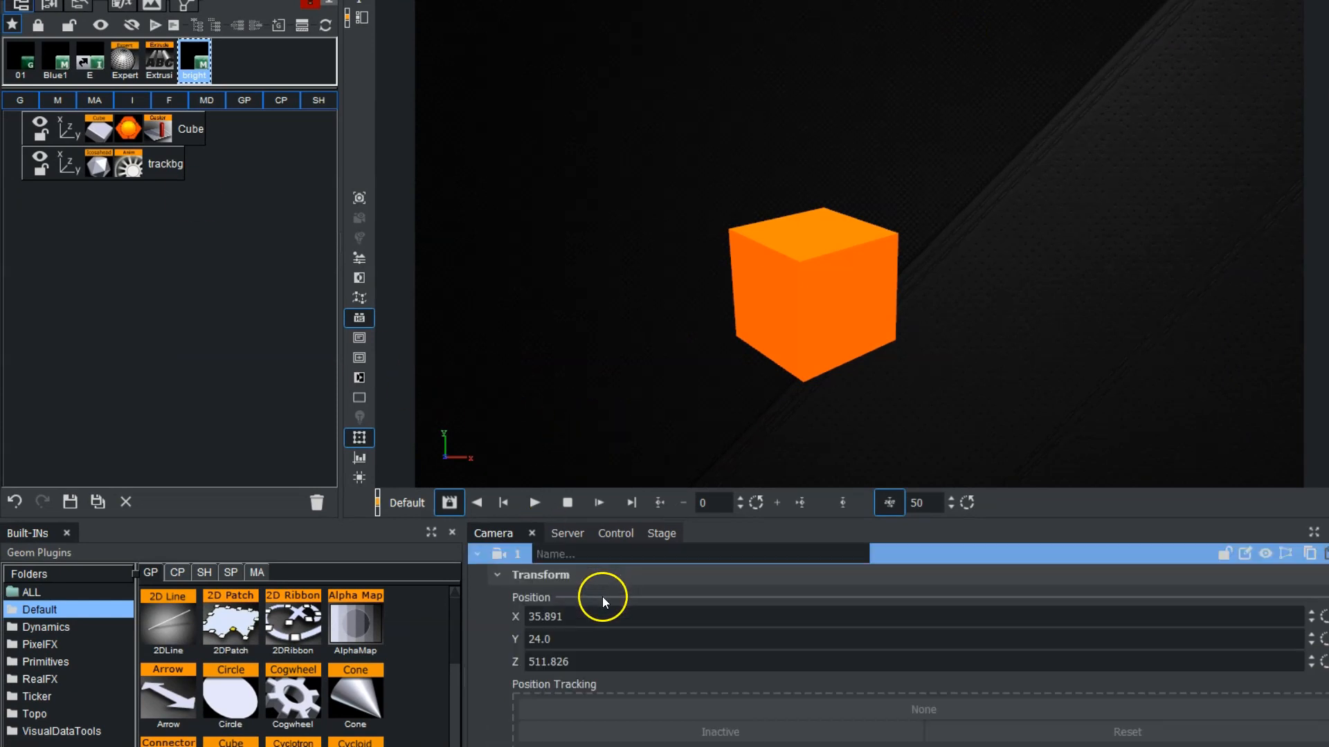
left_click_drag(582, 622, 390, 616)
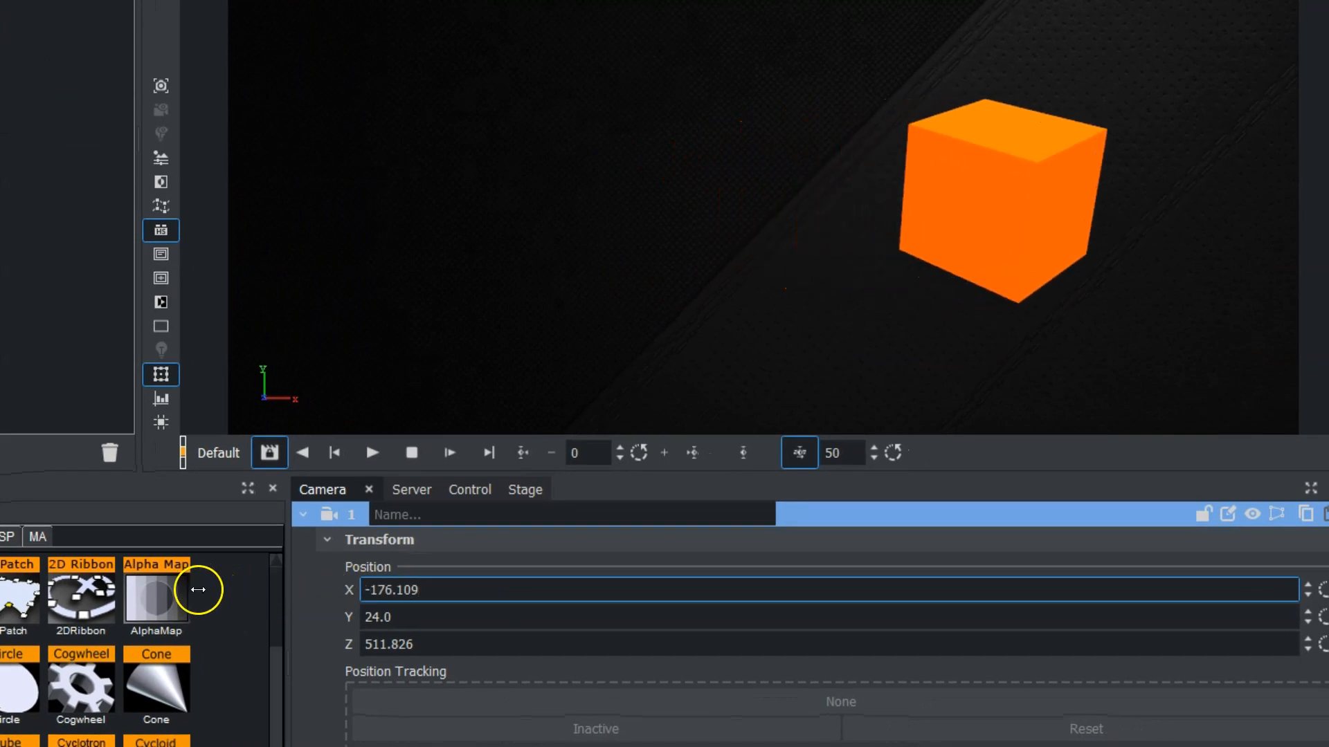
mouse_move(198, 589)
left_mouse_down()
mouse_move(416, 590)
mouse_move(178, 588)
left_mouse_up()
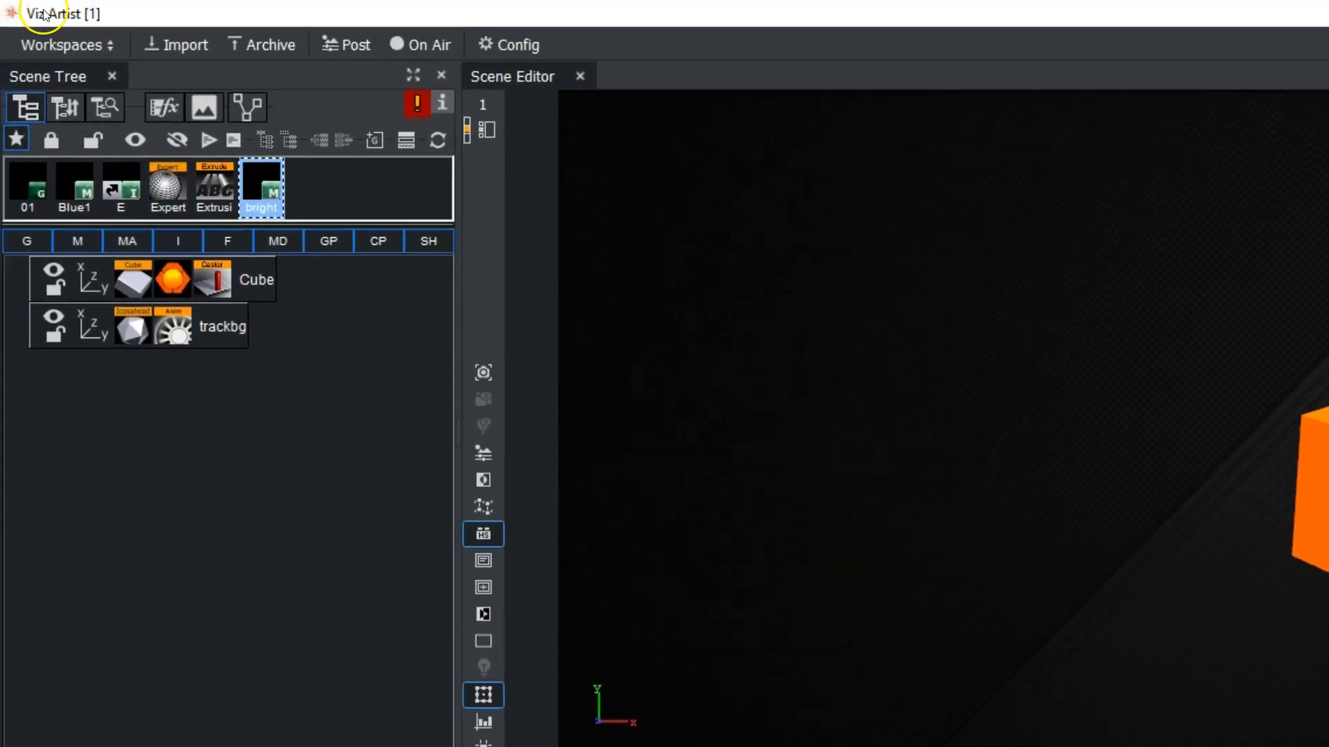
Step: Switch to the Views workspace and set the first view to Top
left_click(57, 47)
left_click(49, 86)
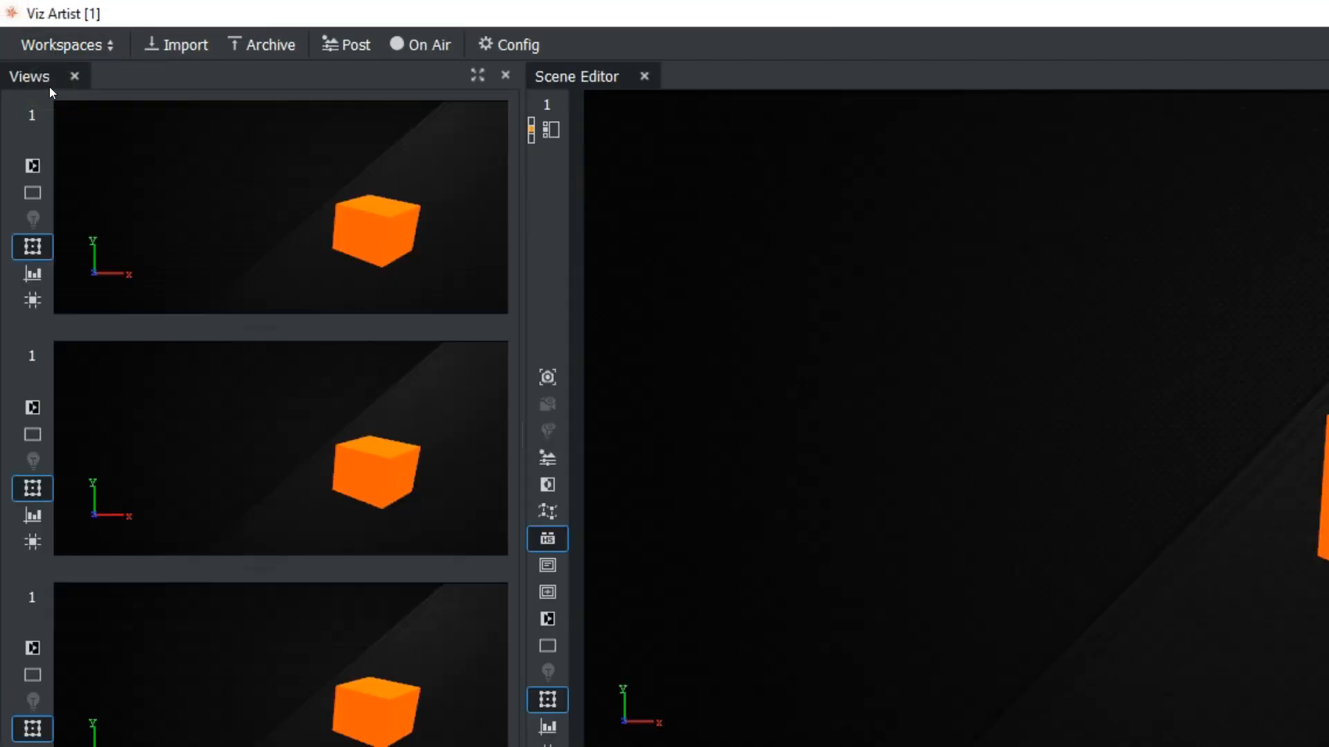
left_click(117, 135)
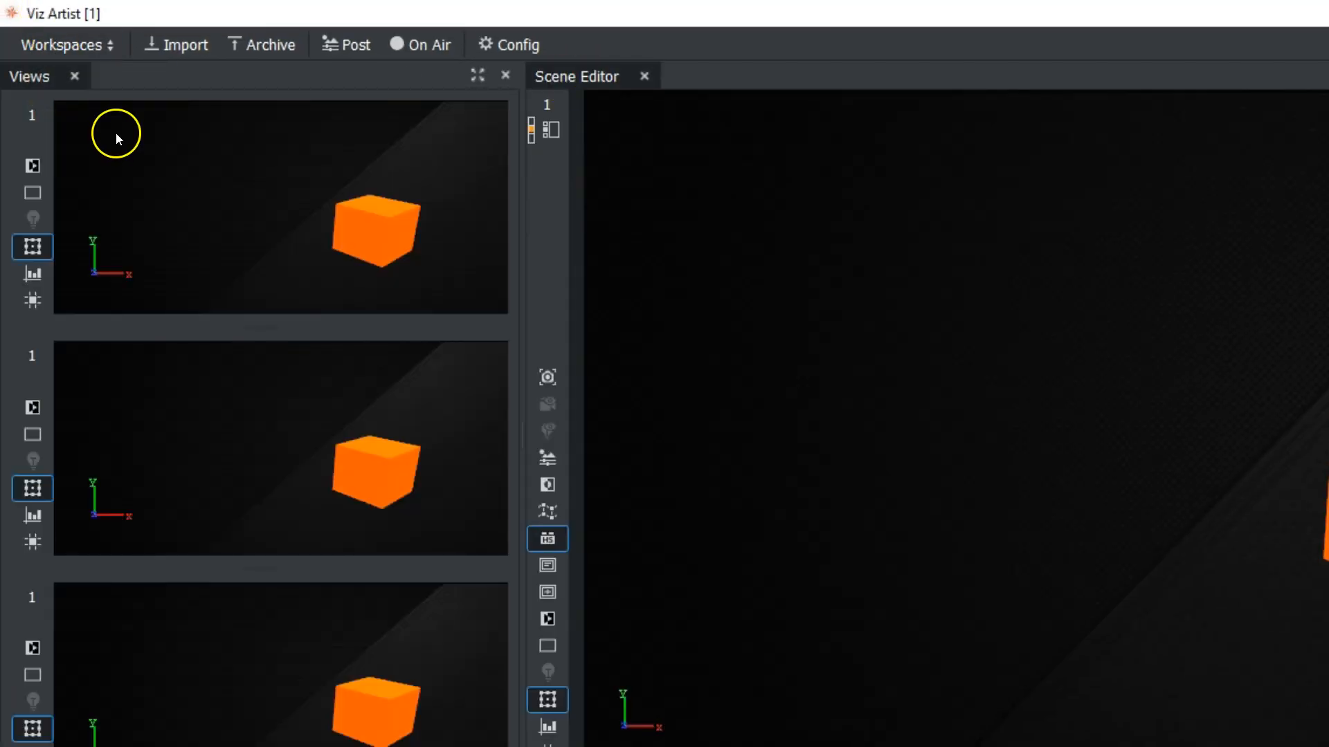
left_click(33, 116)
left_click(457, 114)
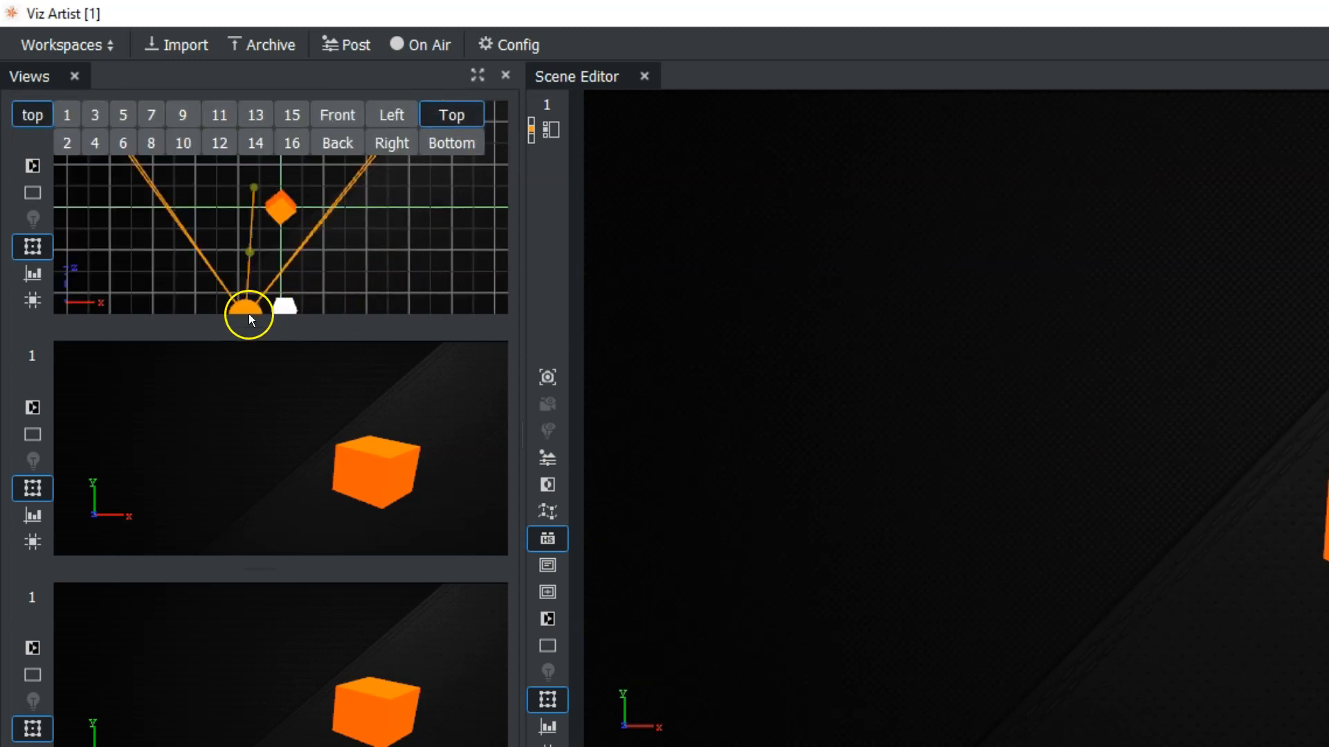
Step: In the top view, reposition camera 1 on the negative X side of the cube and place its target on the cube
left_click_drag(306, 385, 177, 349)
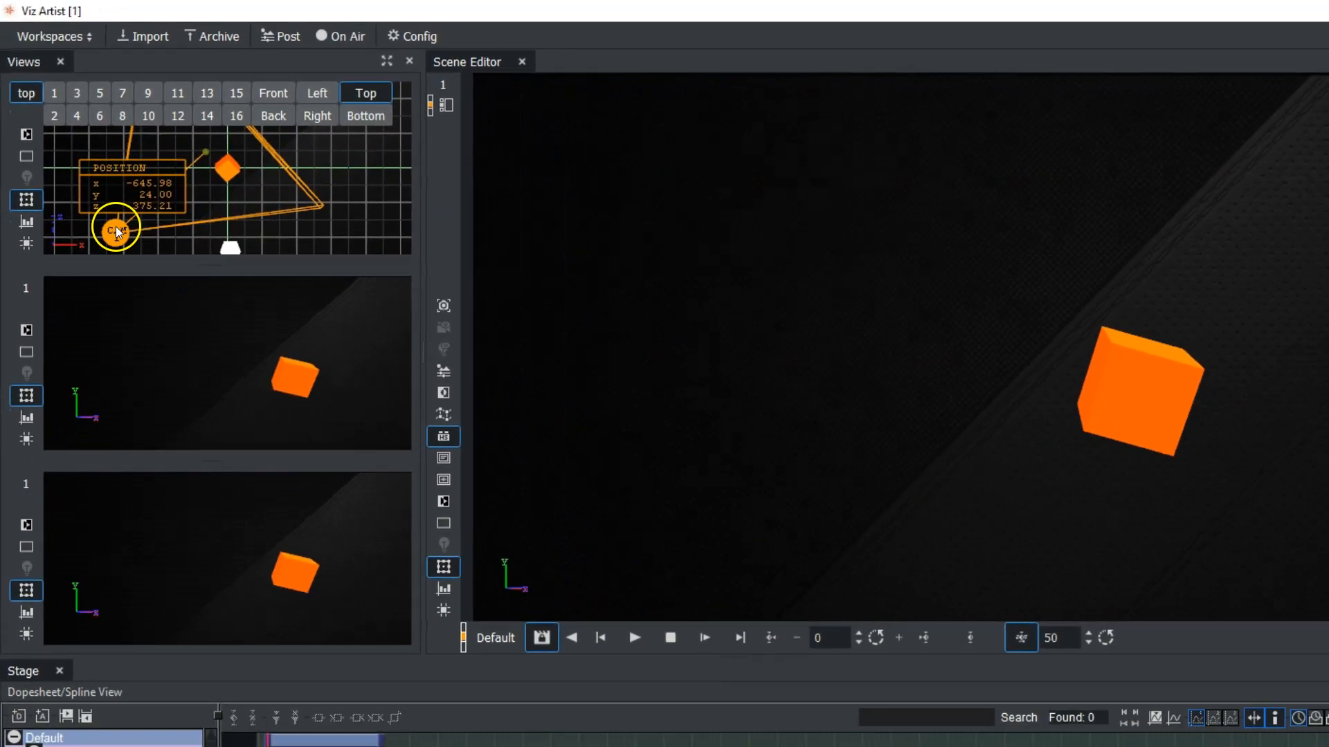
left_click_drag(115, 226, 84, 220)
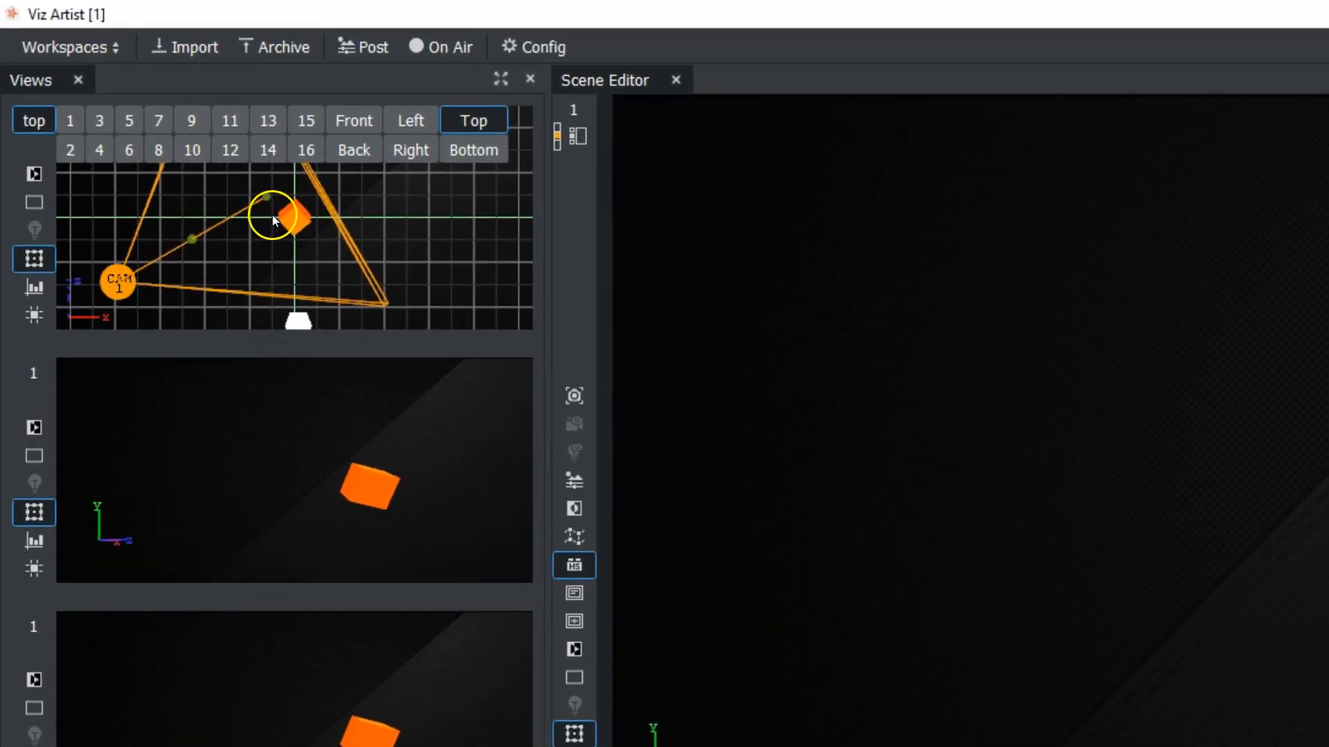
left_click_drag(267, 196, 296, 215)
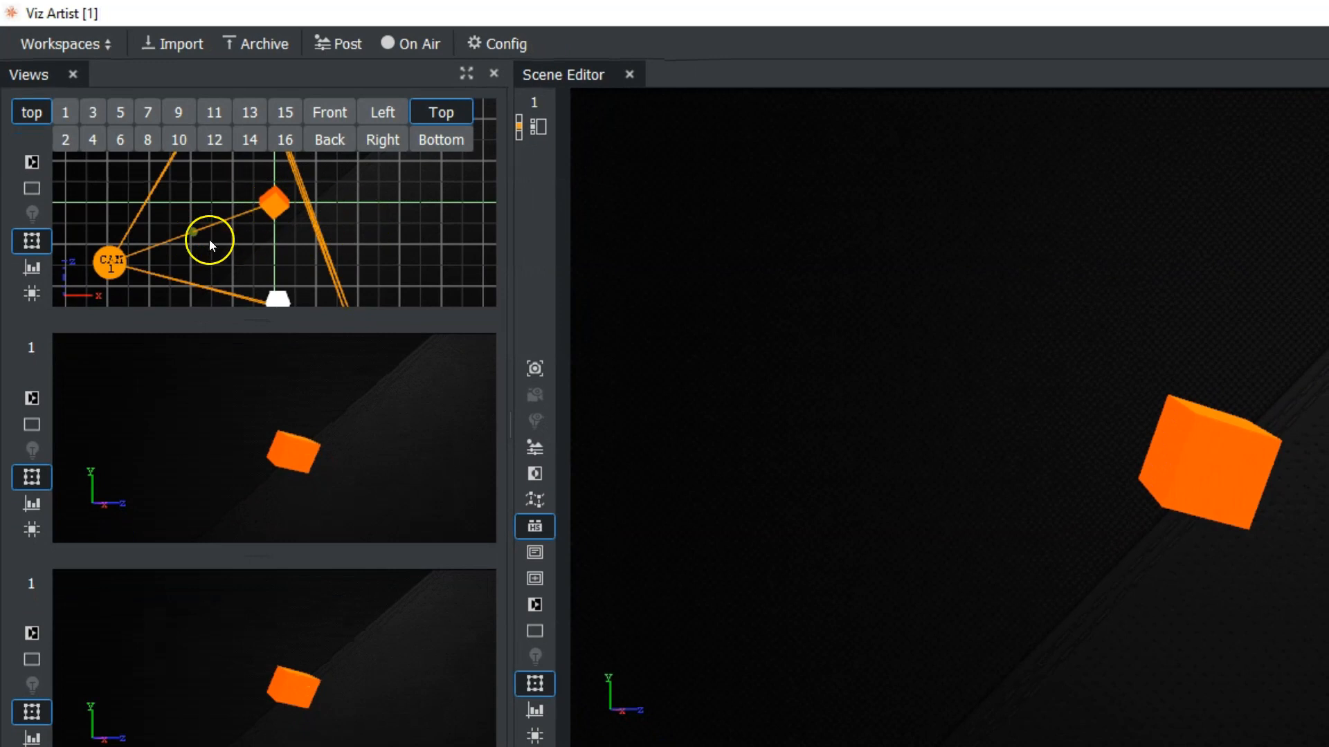
mouse_move(193, 230)
left_mouse_down()
mouse_move(190, 218)
mouse_move(198, 235)
mouse_move(185, 240)
mouse_move(207, 240)
mouse_move(194, 233)
left_mouse_up()
left_click_drag(105, 271, 101, 255)
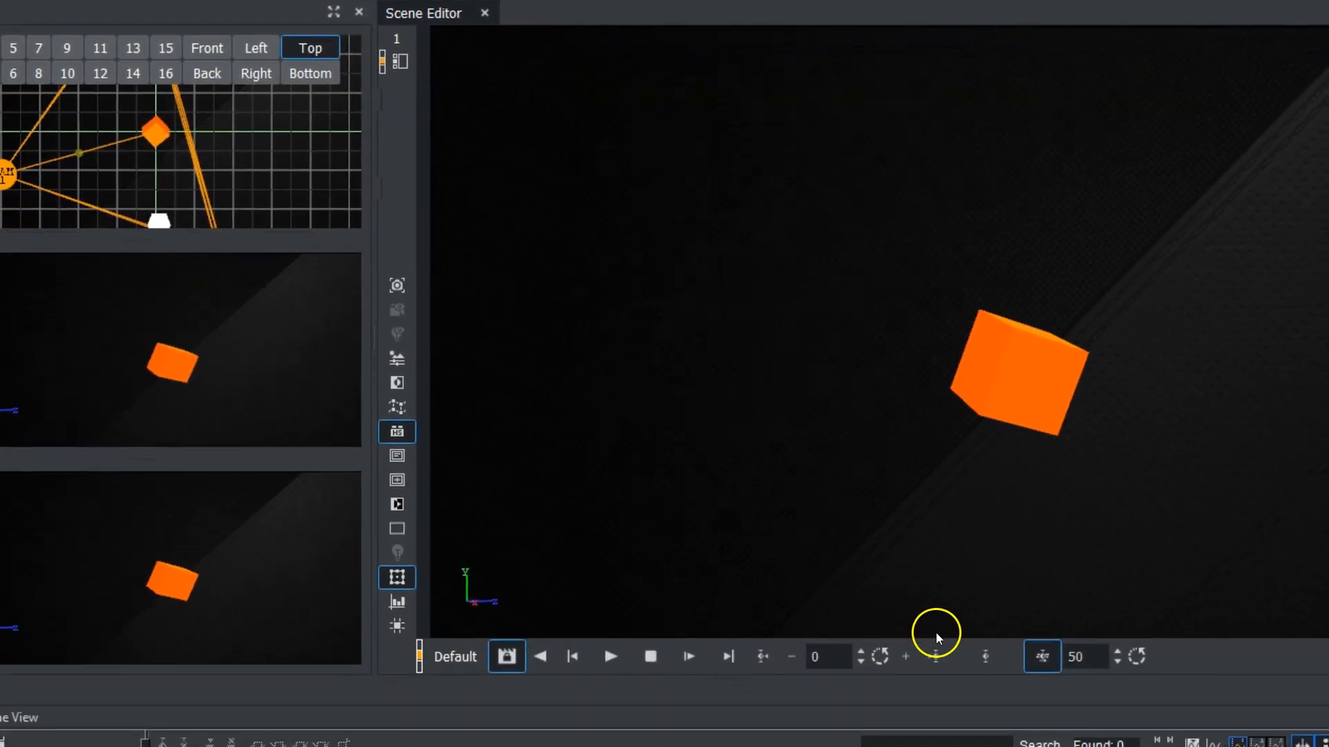
Step: Keyframe camera 1 at frame 0, move it to the cube's positive X side, and keyframe it at frame 50
left_click(983, 656)
left_click_drag(2, 194, 297, 211)
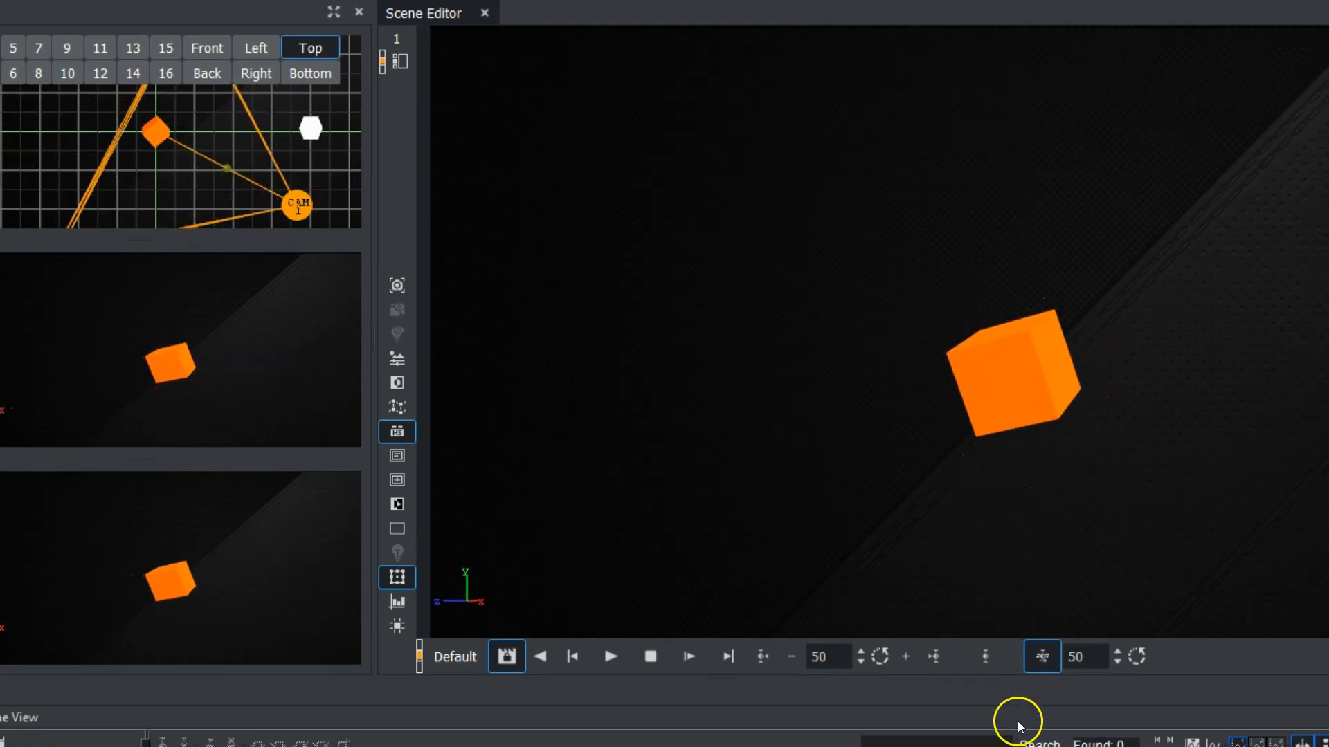
left_click(986, 656)
Step: Play the camera animation from the start and scrub through its frames
left_click(580, 665)
left_click(611, 652)
left_click_drag(824, 657, 881, 617)
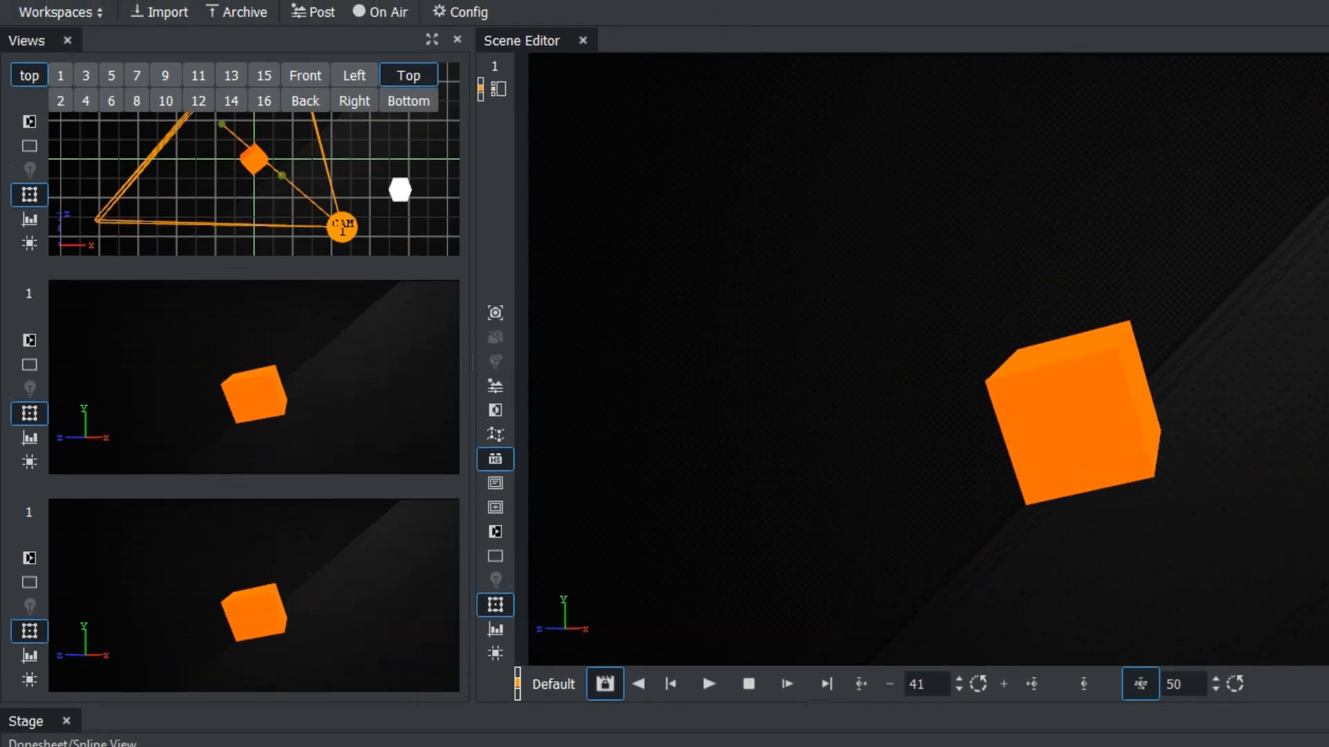
Step: Switch to the Default workspace and return to the Views workspace
left_click(63, 11)
left_click(59, 35)
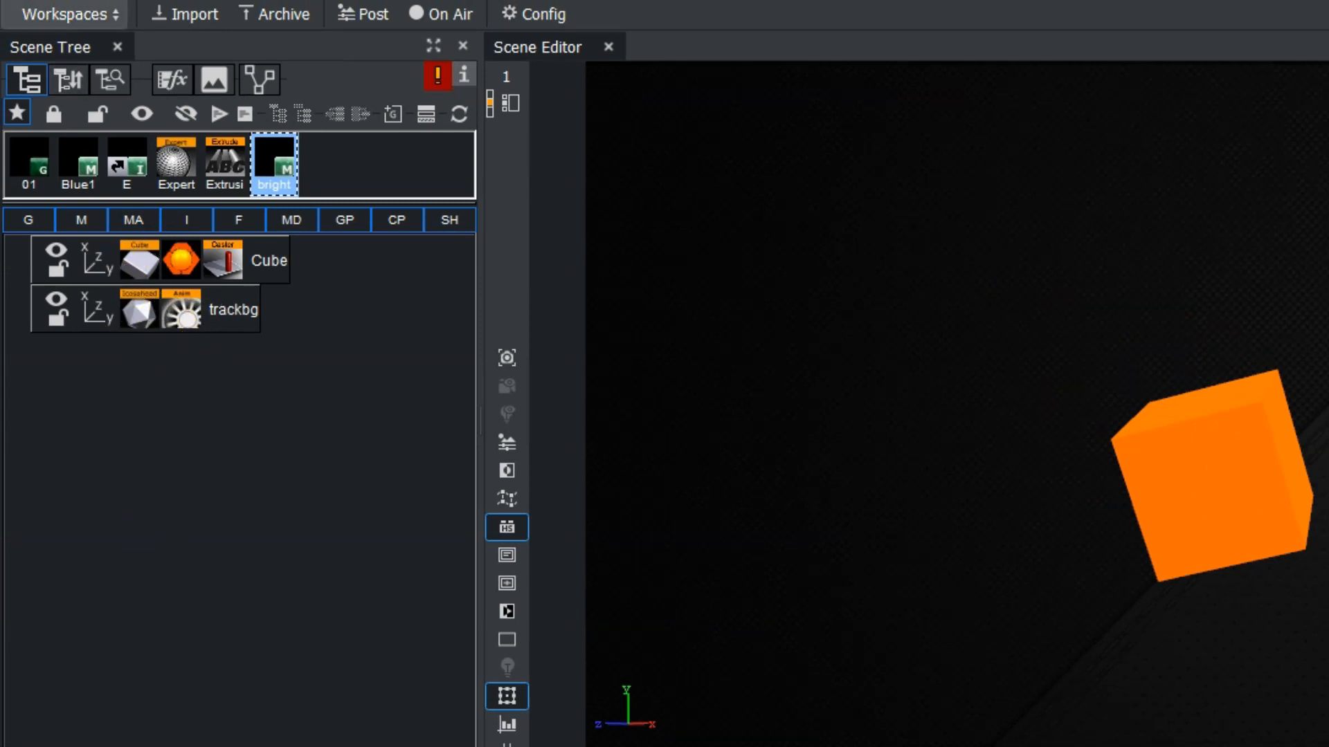
left_click(45, 15)
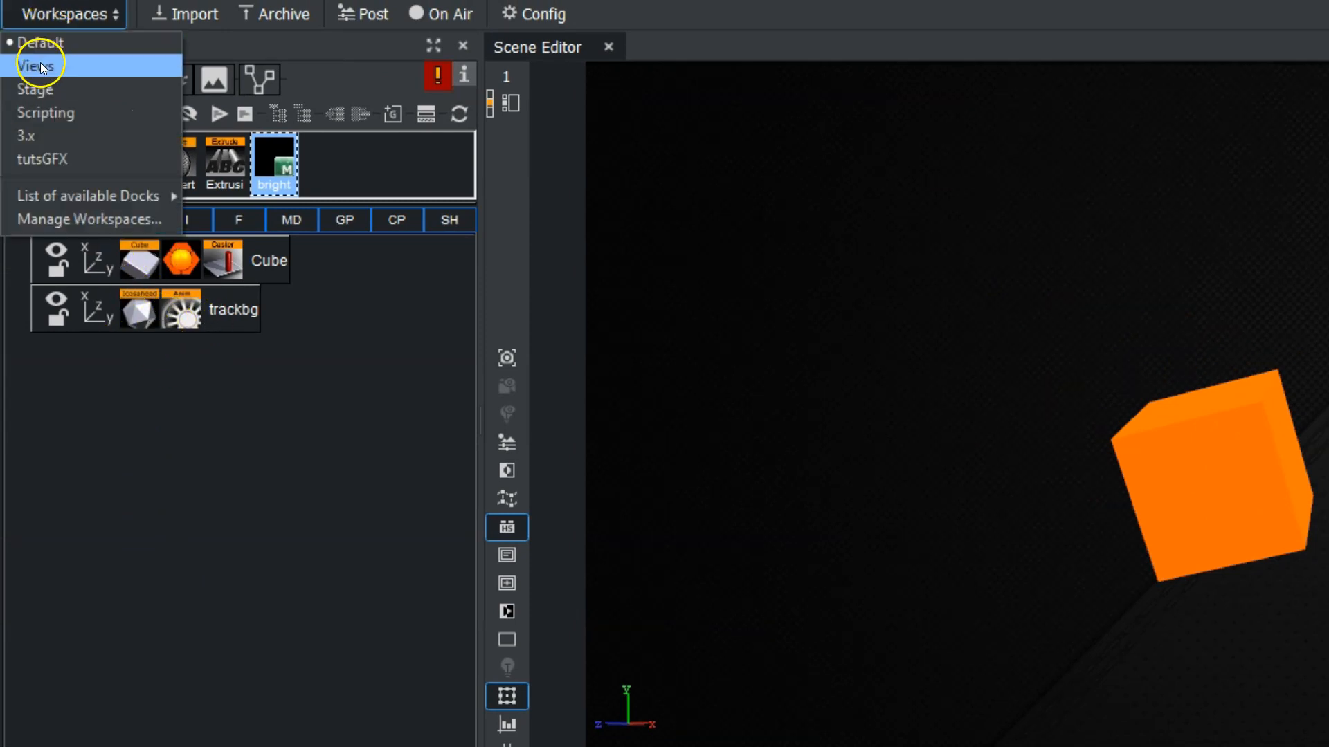
left_click(42, 60)
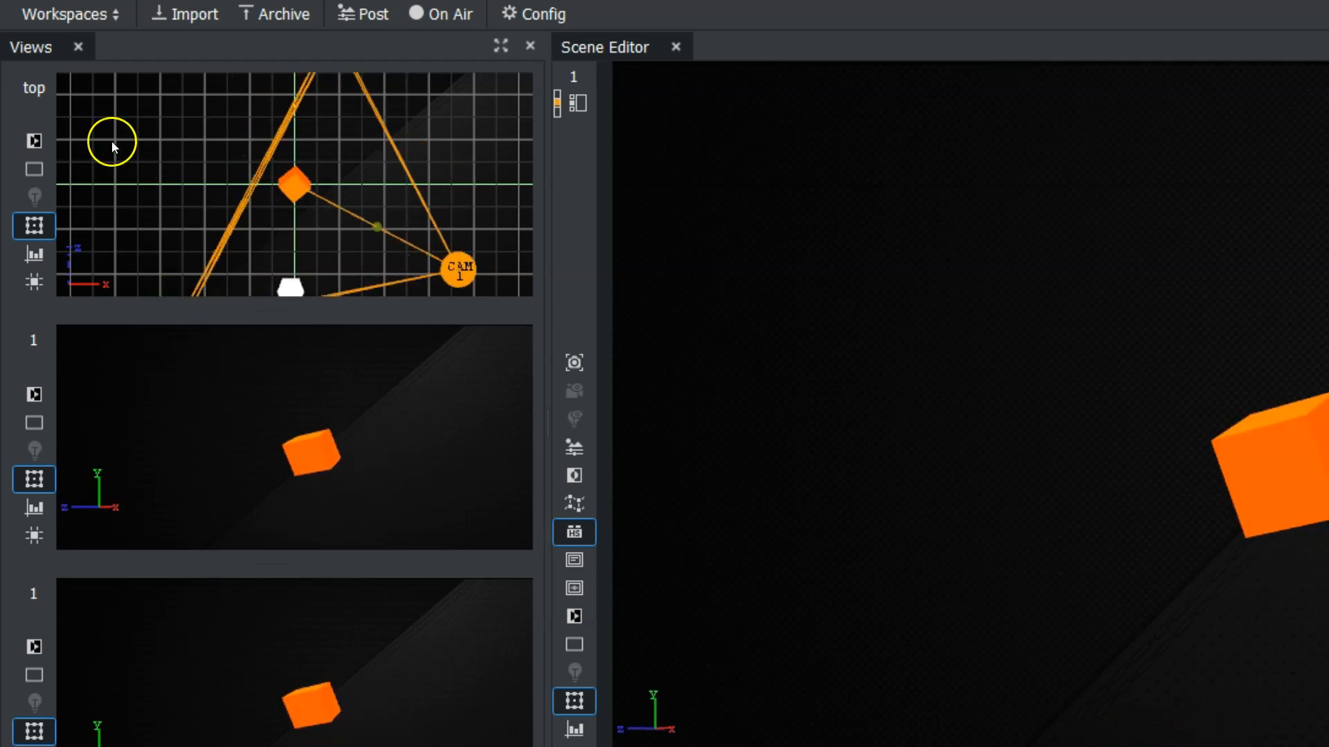
Step: Switch to the Default workspace and collapse camera 1's settings in the camera list
left_click(81, 13)
left_click(33, 38)
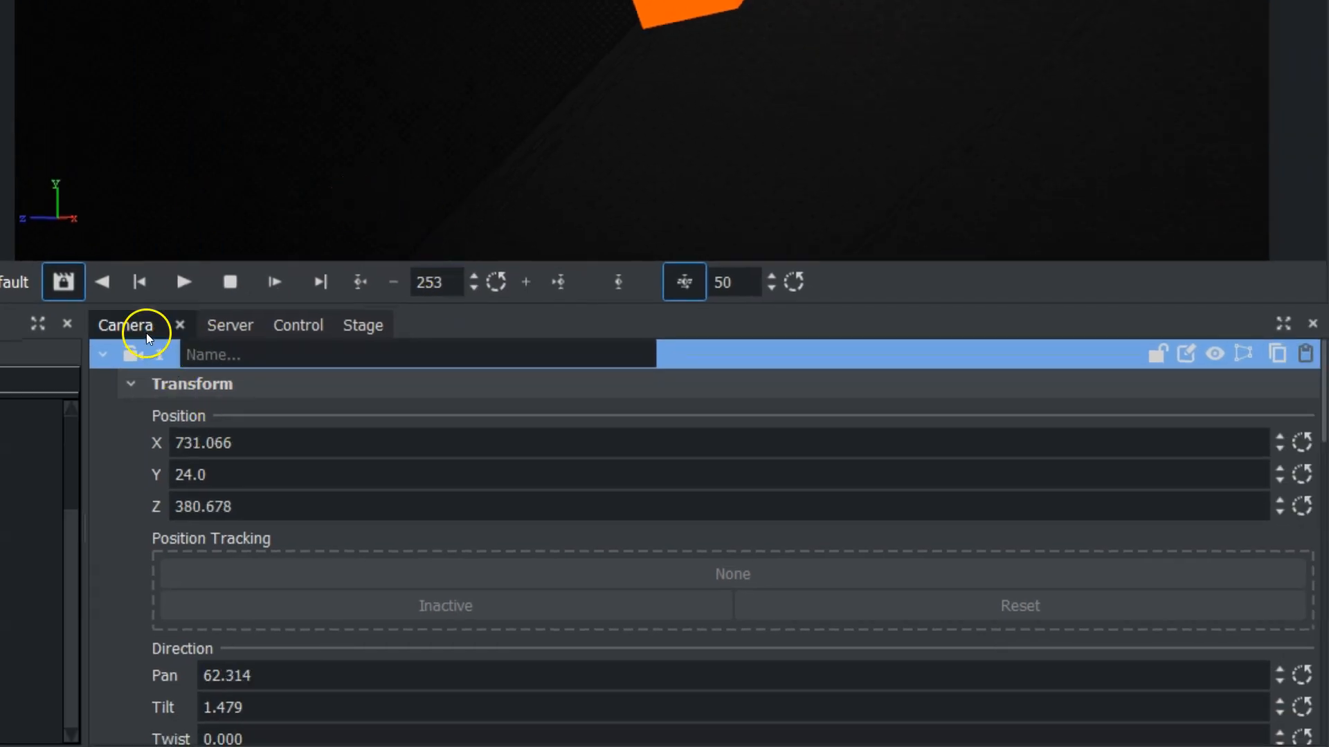
left_click(102, 355)
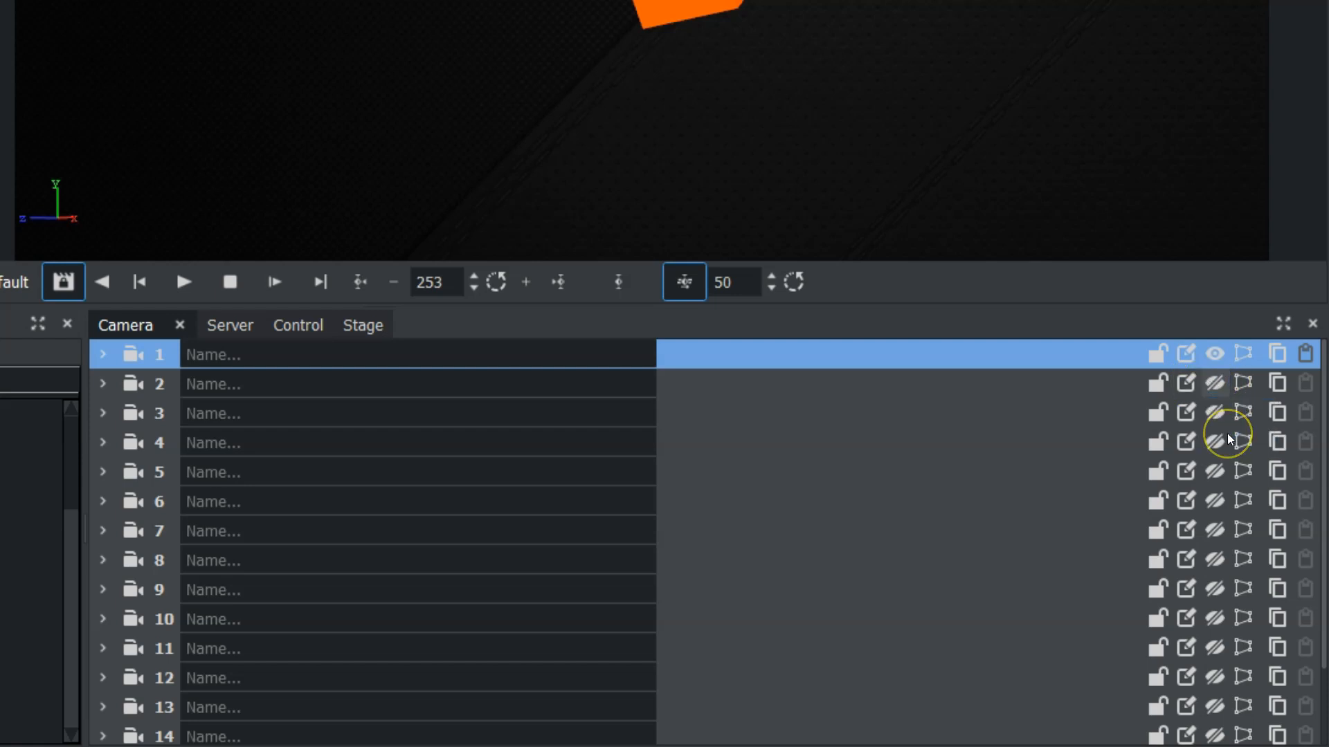
Step: Select camera 2 and assign the trackbg container as its position tracking object
left_click(143, 385)
scroll(106, 527, "down", 2)
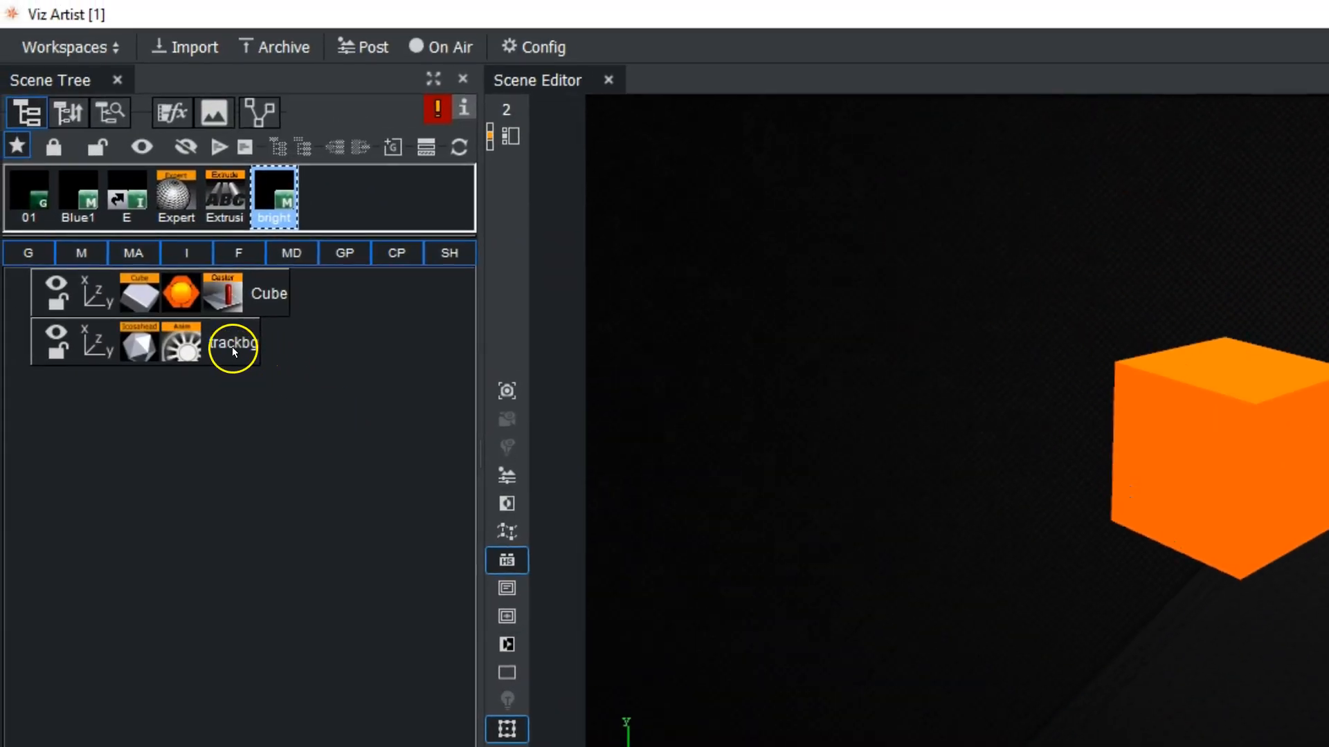
left_click_drag(234, 352, 554, 487)
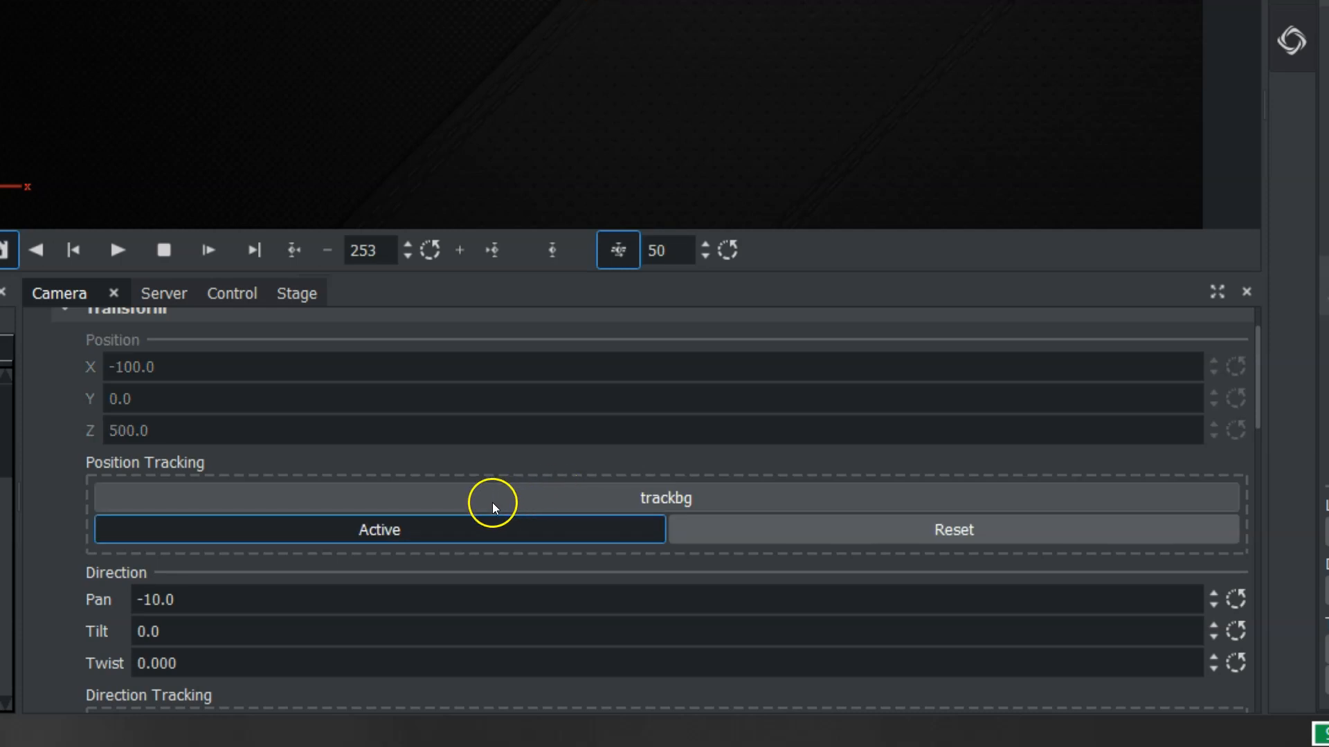
Step: Assign the Cube container as camera 2's direction tracking object
scroll(487, 508, "down", 2)
scroll(487, 508, "down", 1)
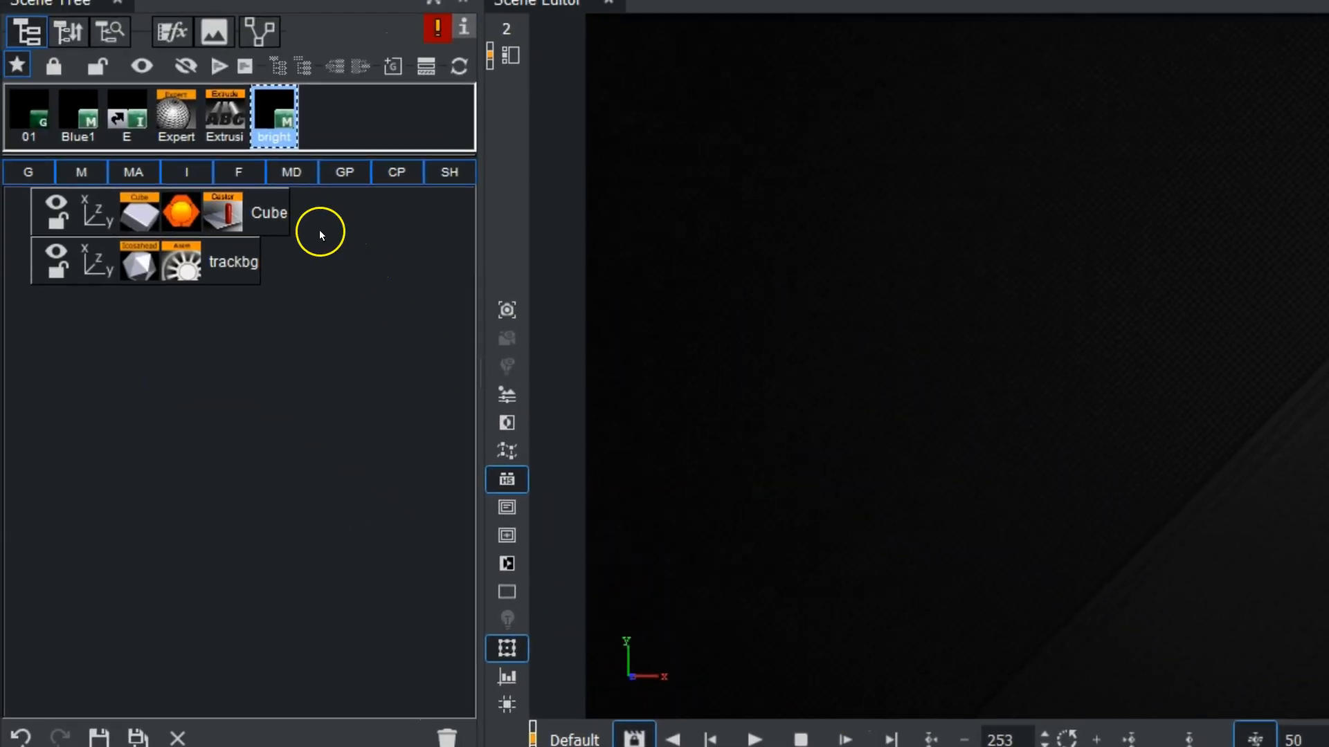
left_click_drag(270, 213, 1184, 746)
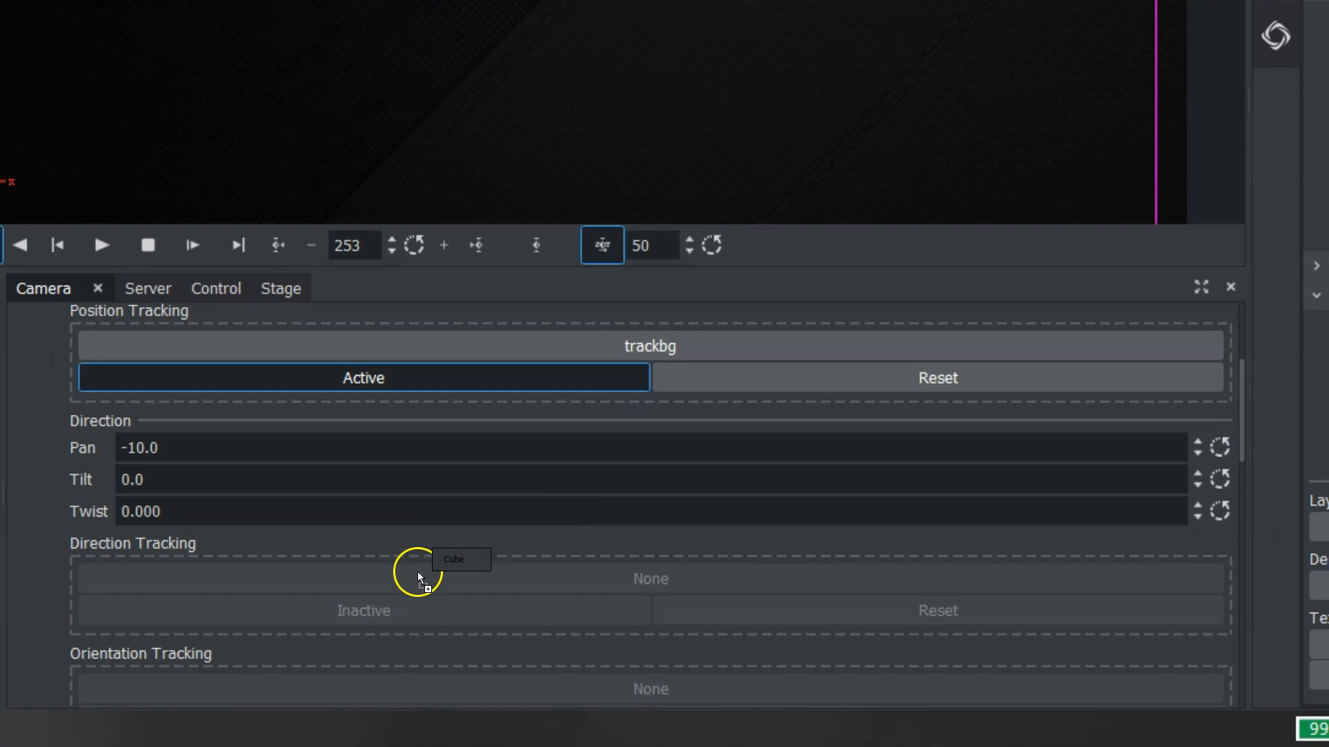
left_click_drag(417, 576, 417, 577)
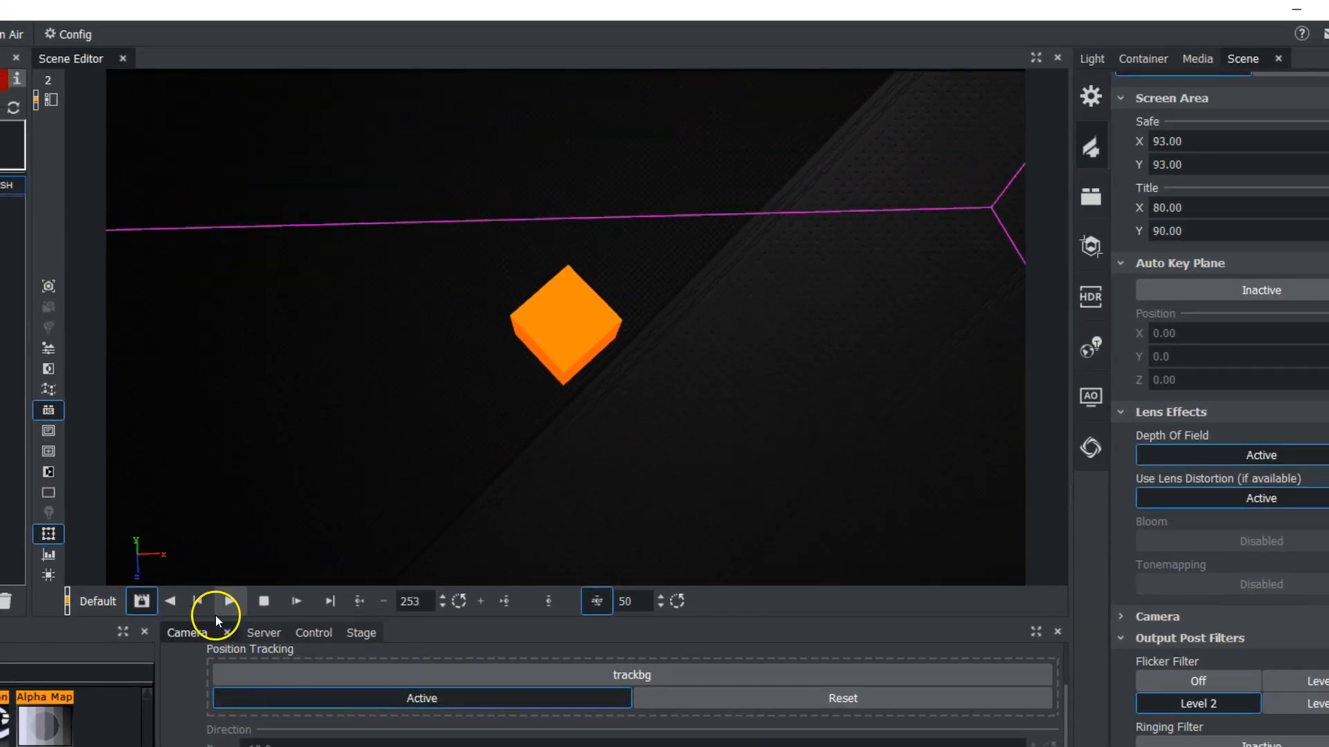
Step: Play the animation through camera 2, in the Top view, and through camera 1 to compare the camera movement
left_click(217, 610)
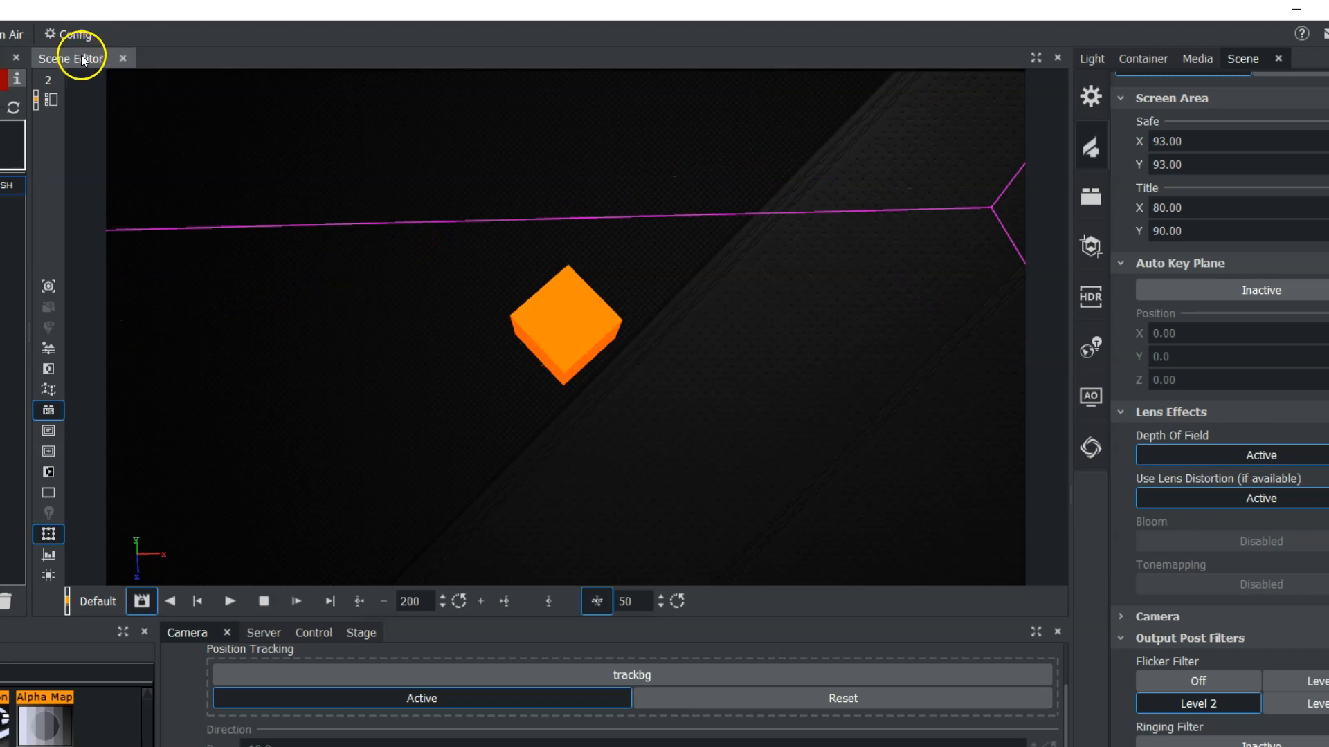
left_click(46, 81)
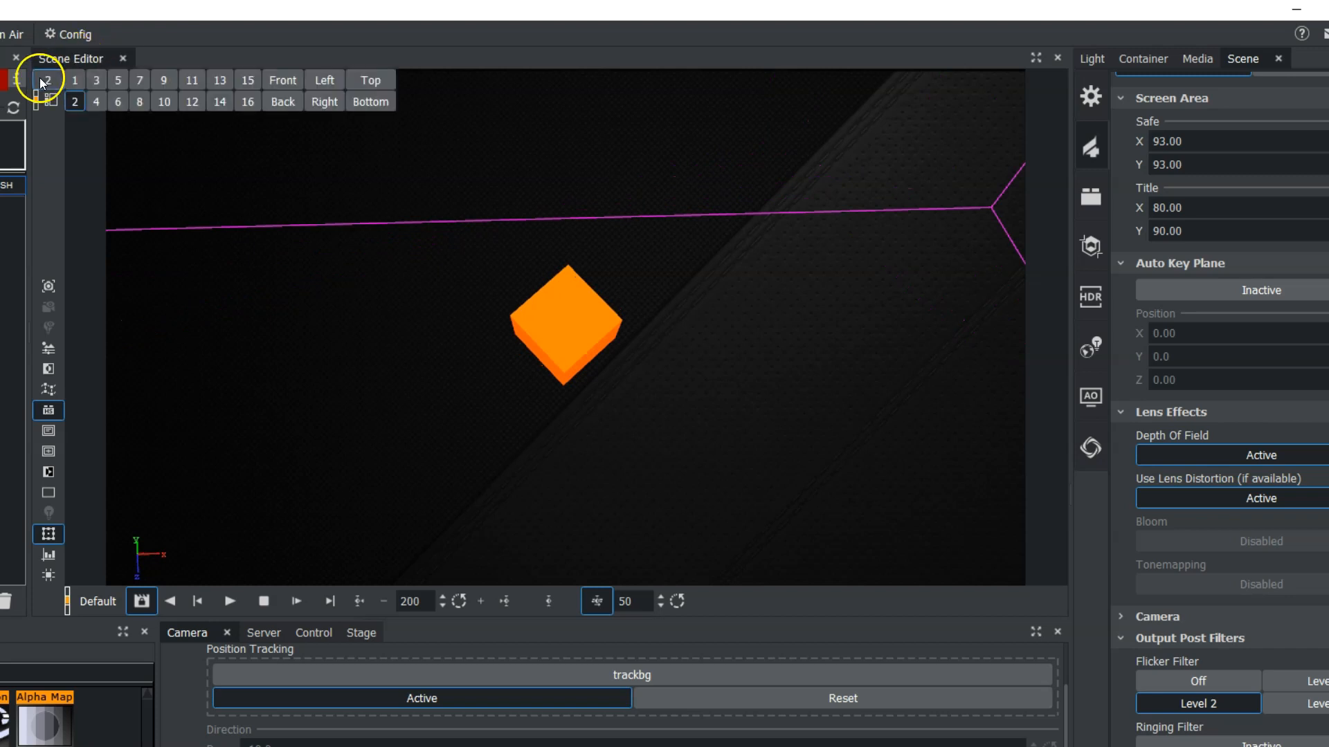
left_click(366, 81)
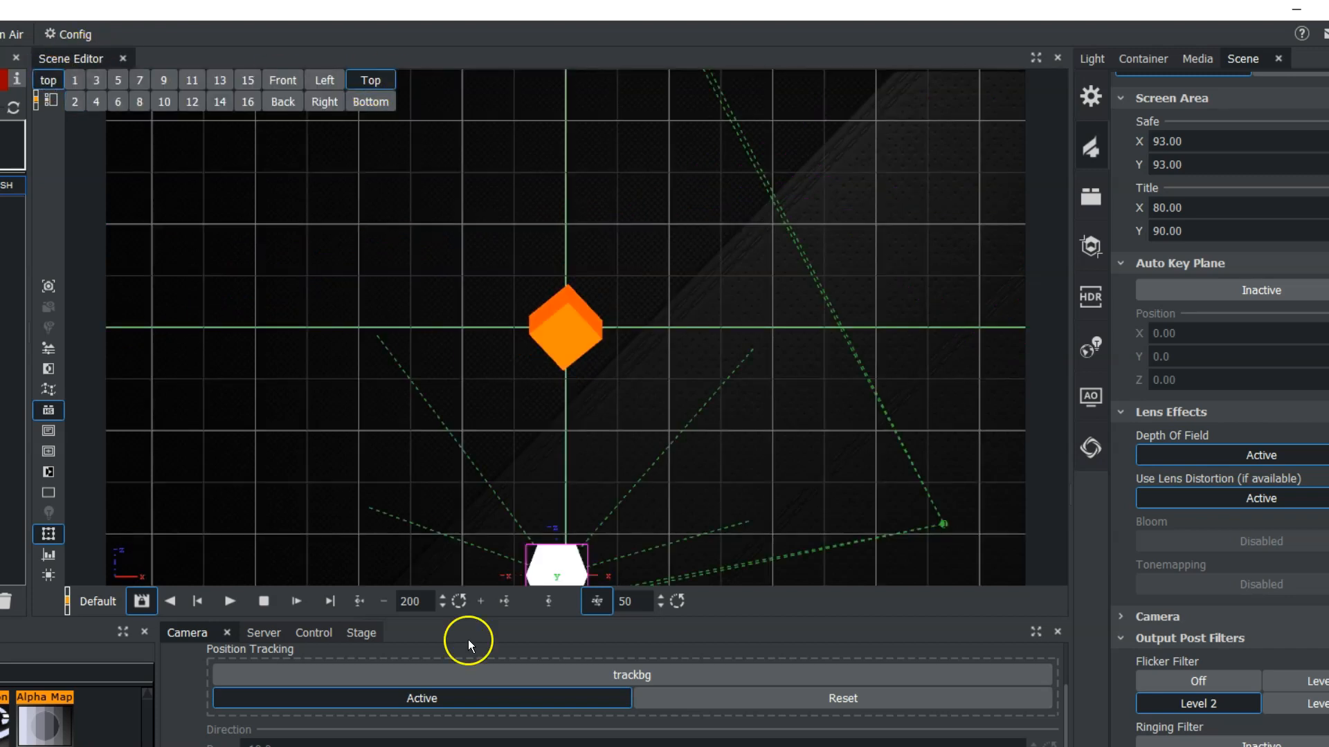
left_click(231, 601)
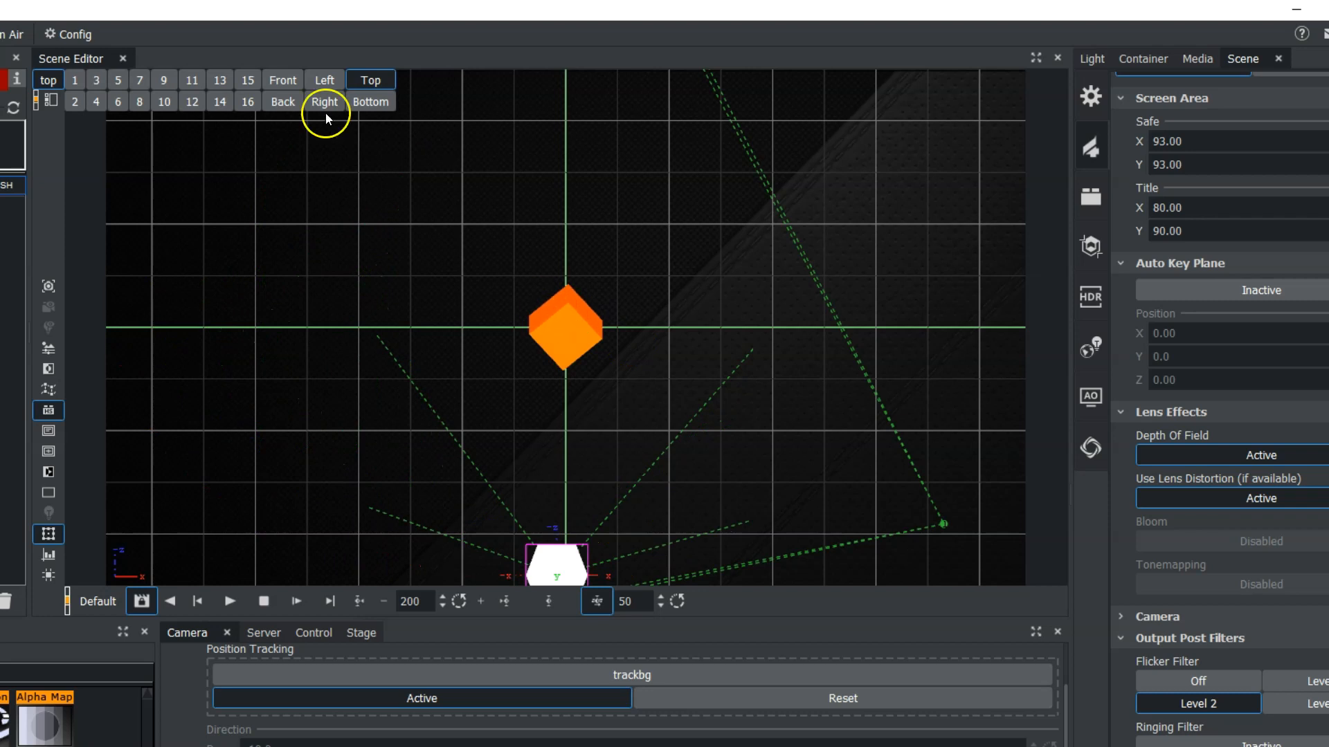
left_click(75, 80)
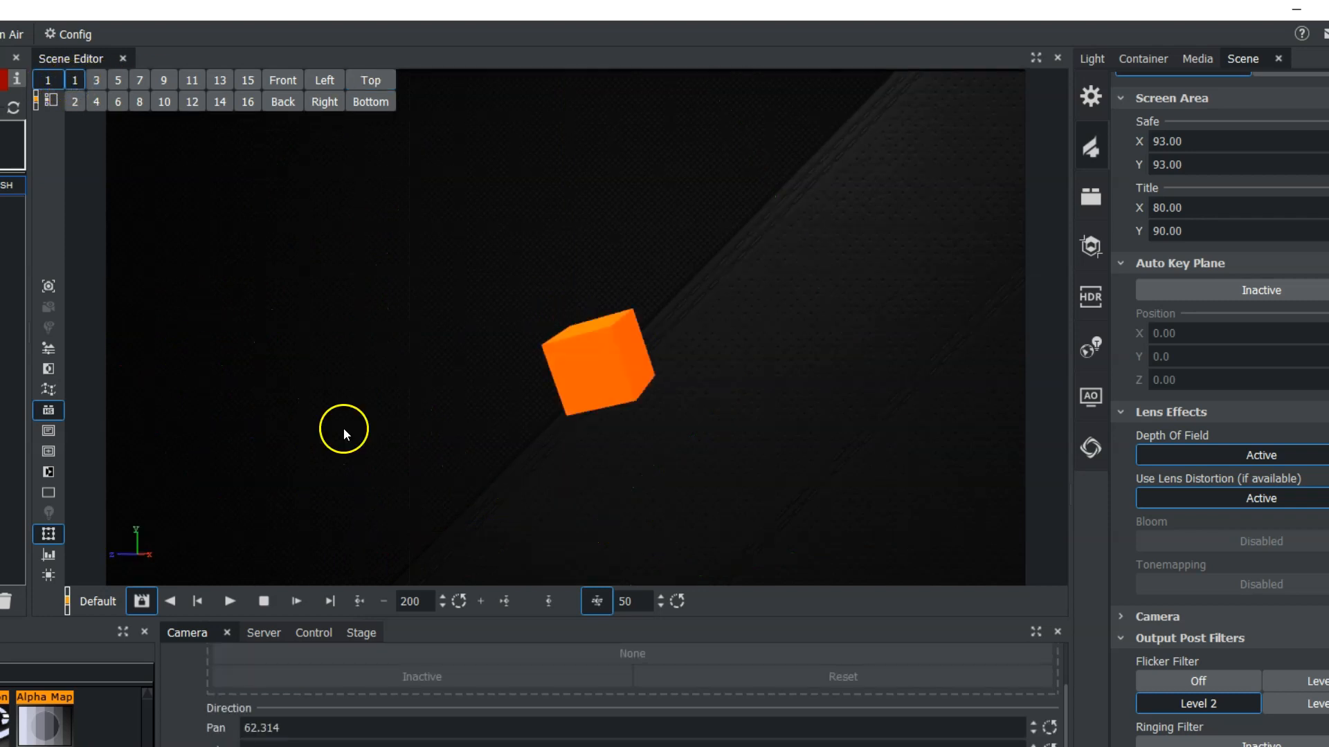
left_click(230, 601)
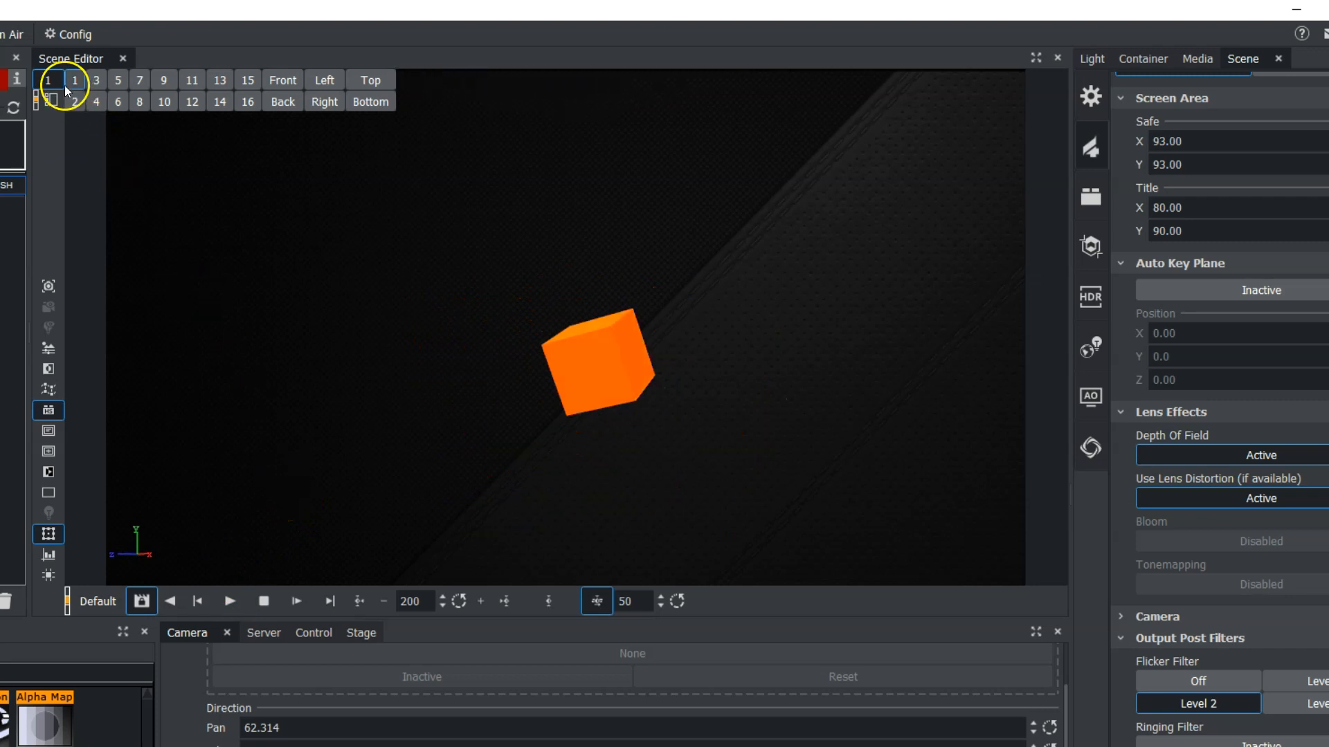
Step: Switch the scene to the Front view and return to camera 1
left_click(46, 83)
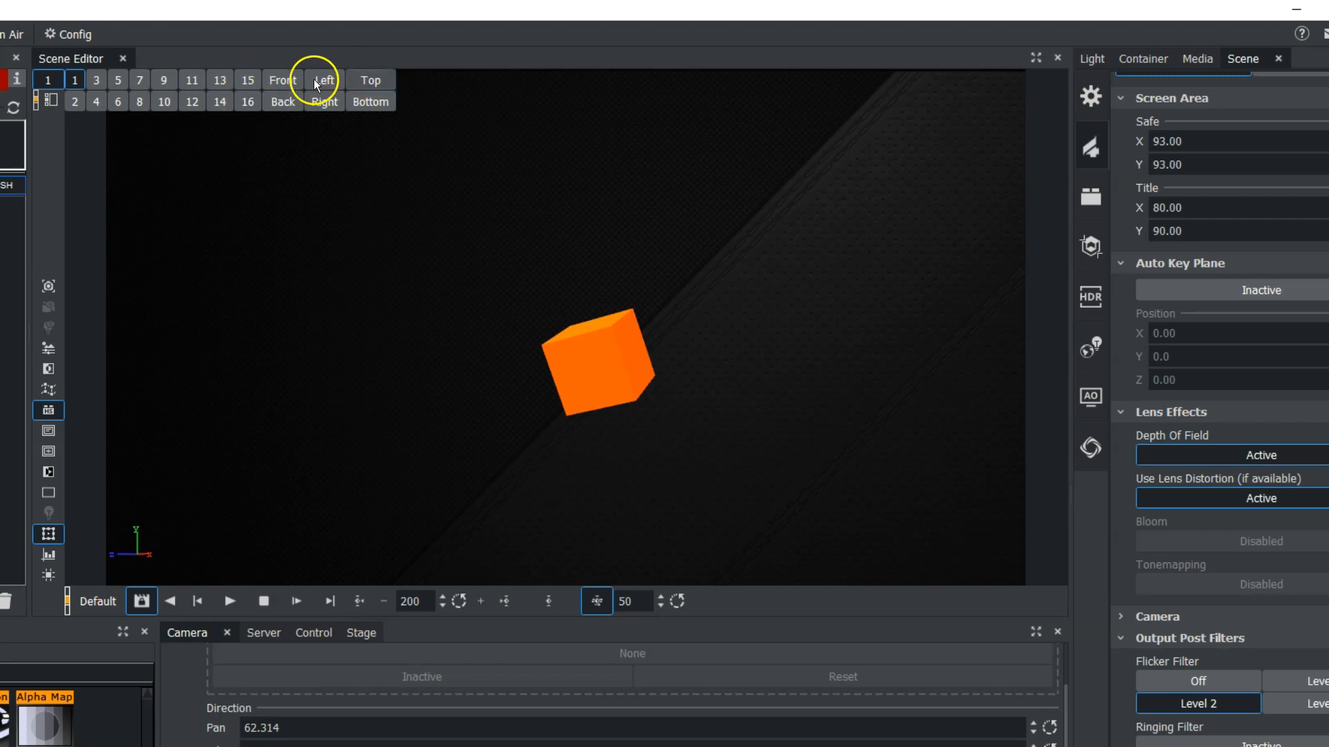
left_click(281, 82)
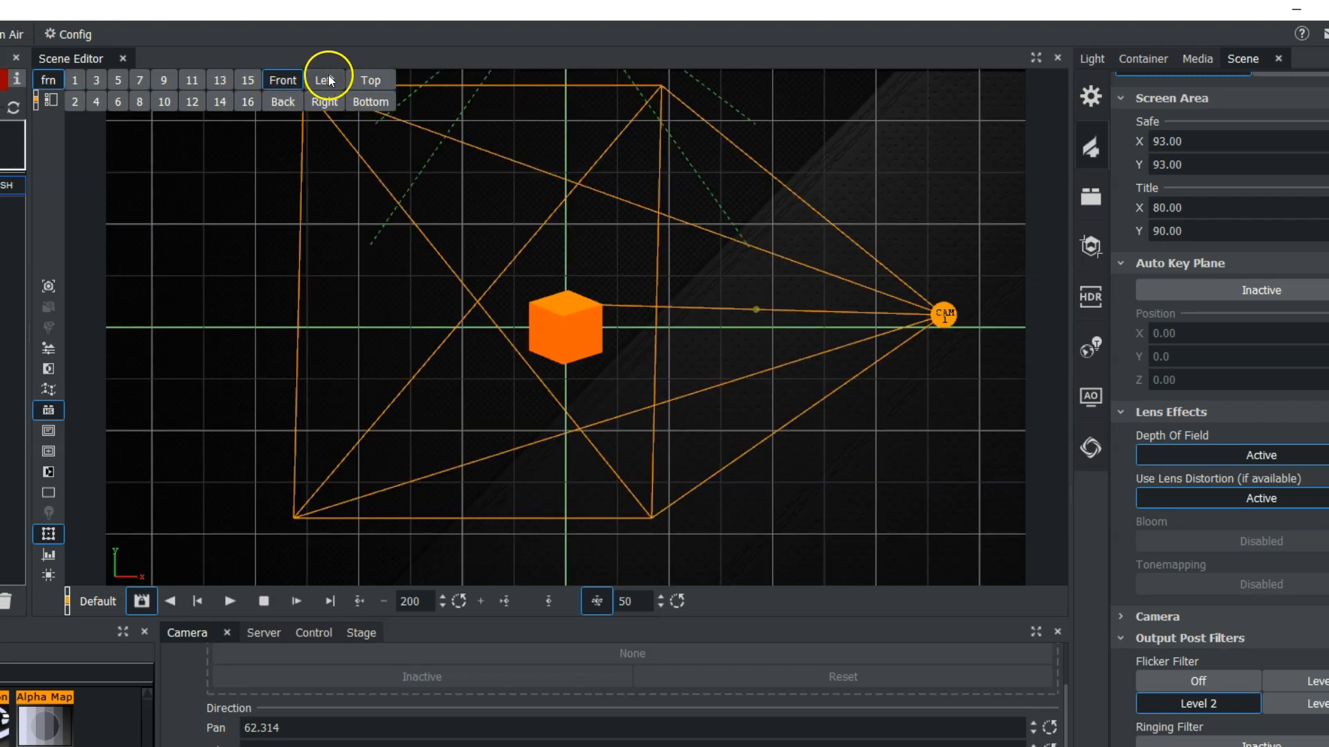
left_click(75, 80)
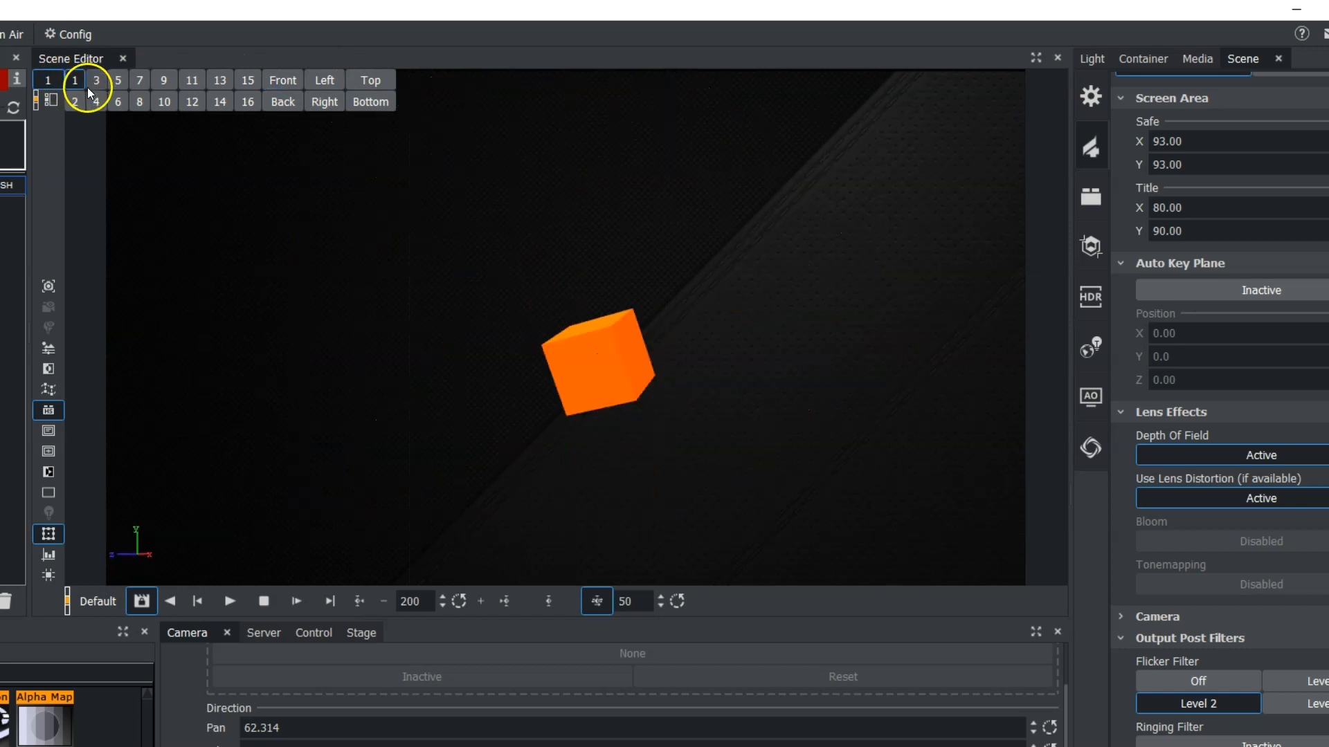